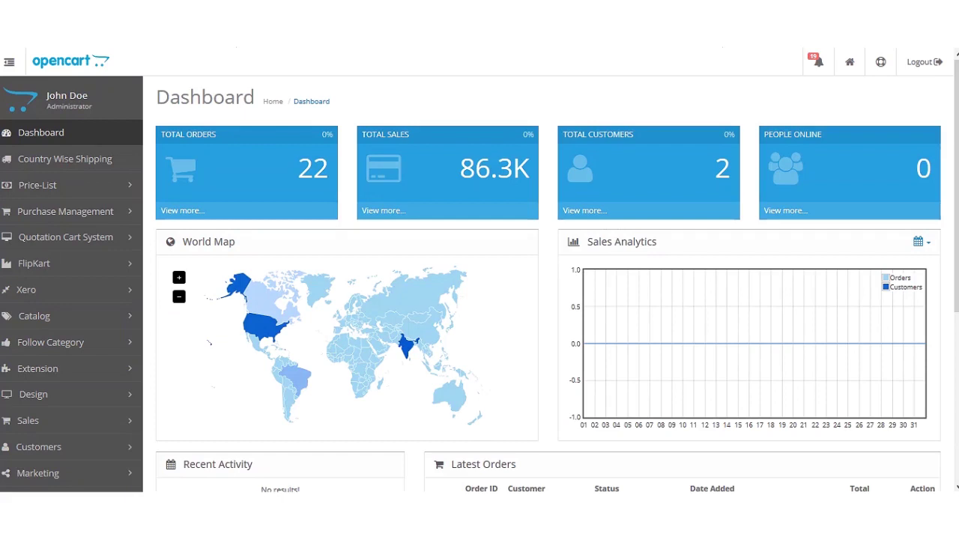
Filter Extensions to Modules and open the Quick Order module's Edit page
{"action": "left_click", "coordinate": [85, 373]}
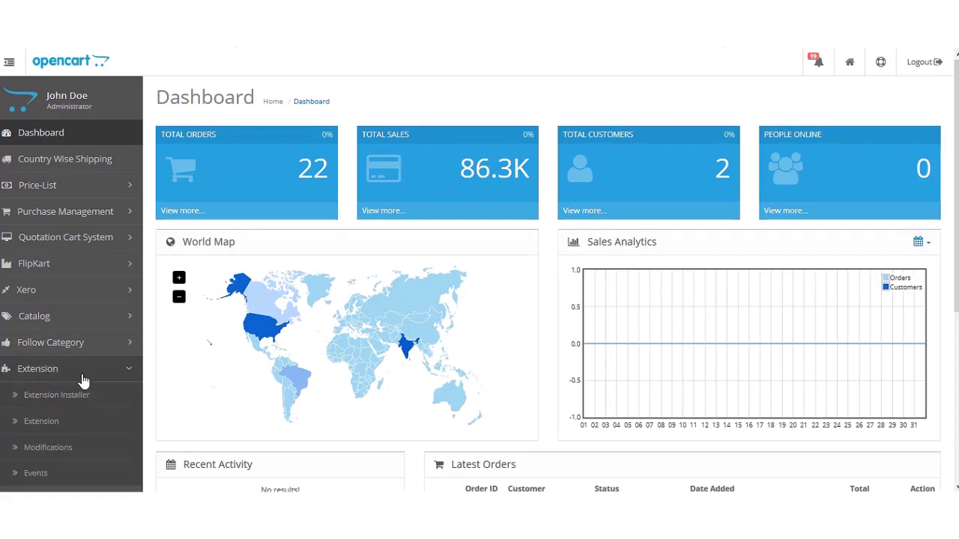
{"action": "left_click", "coordinate": [69, 428]}
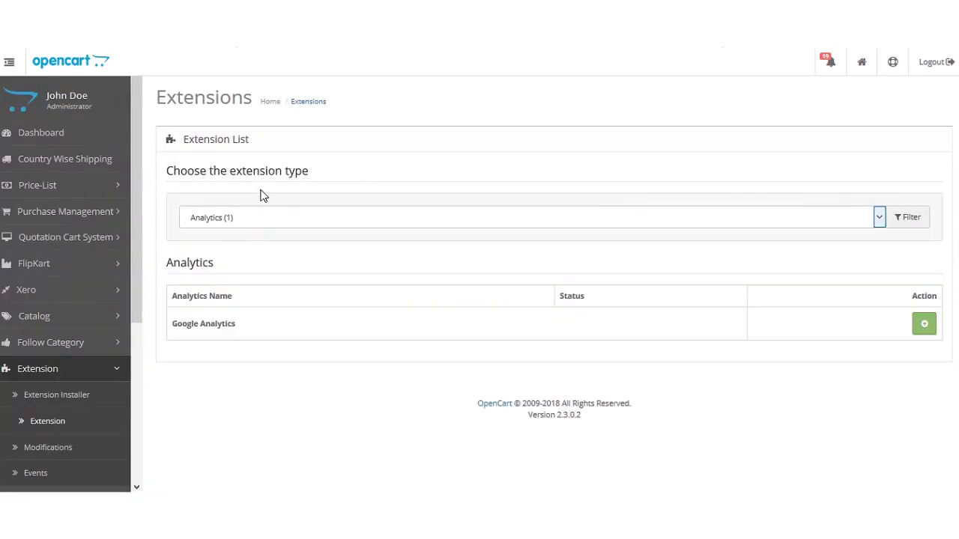
{"action": "left_click", "coordinate": [259, 218]}
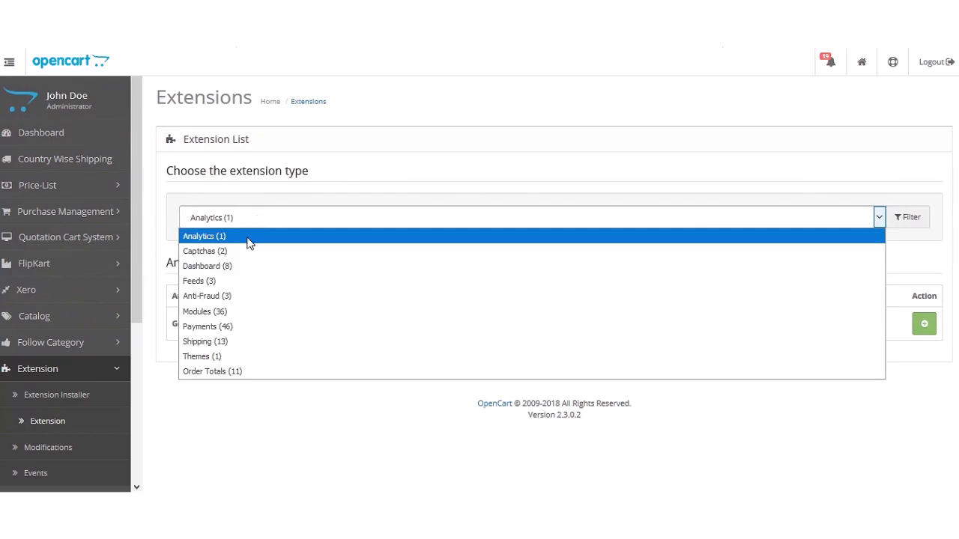
{"action": "left_click", "coordinate": [216, 315]}
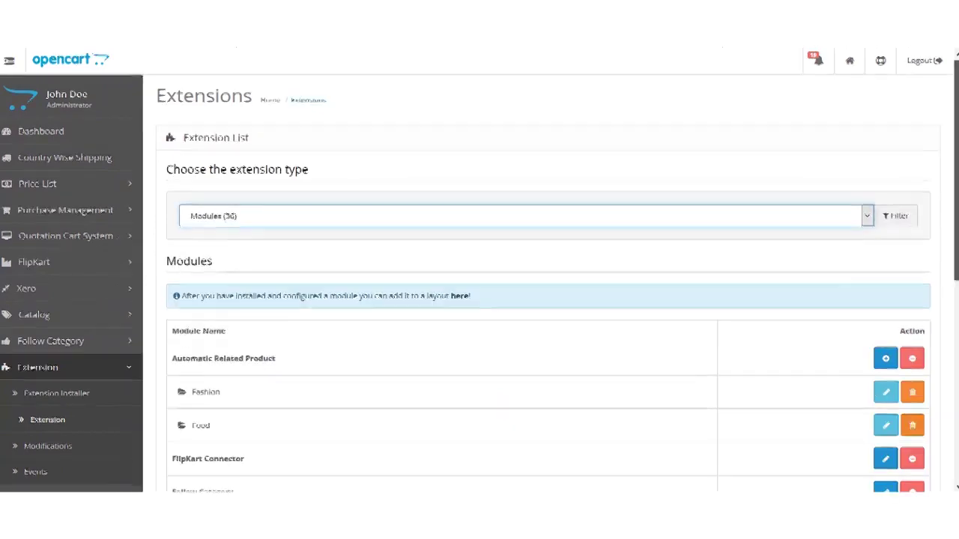
{"action": "scroll", "coordinate": [479, 300], "scroll_direction": "down", "scroll_amount": 4}
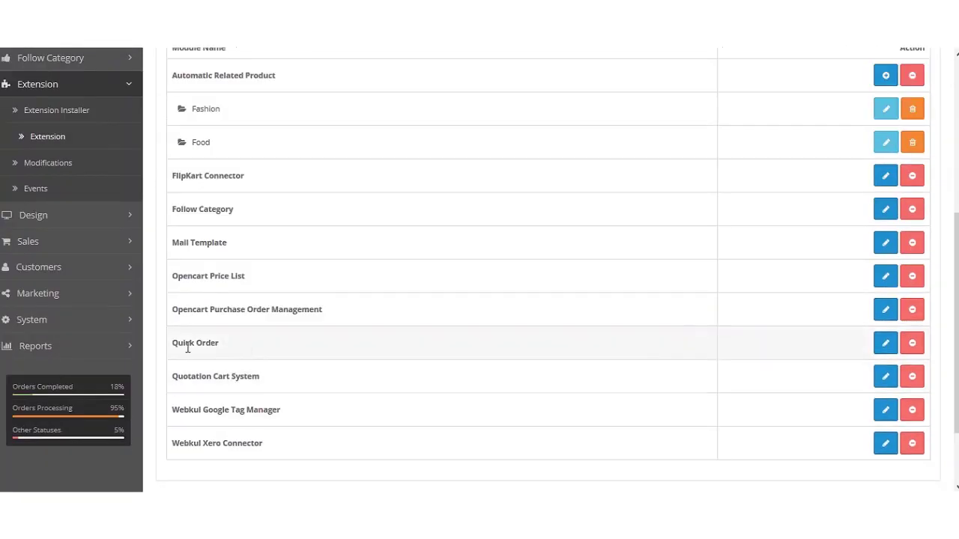
{"action": "left_click_drag", "start_coordinate": [173, 348], "coordinate": [220, 344]}
{"action": "left_click", "coordinate": [894, 353]}
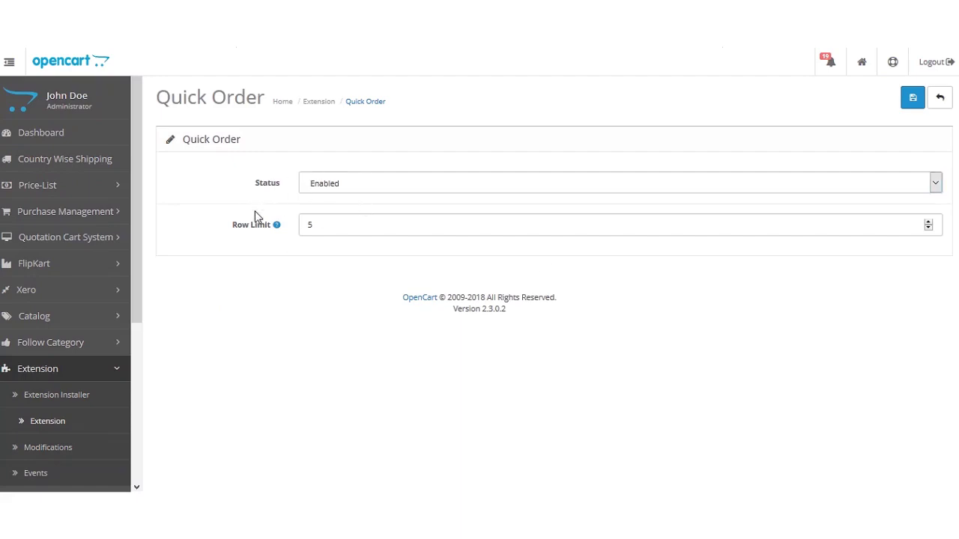
Keep Quick Order Status Enabled and Row Limit 5, then save the module
{"action": "left_click", "coordinate": [269, 188]}
{"action": "mouse_move", "coordinate": [261, 233]}
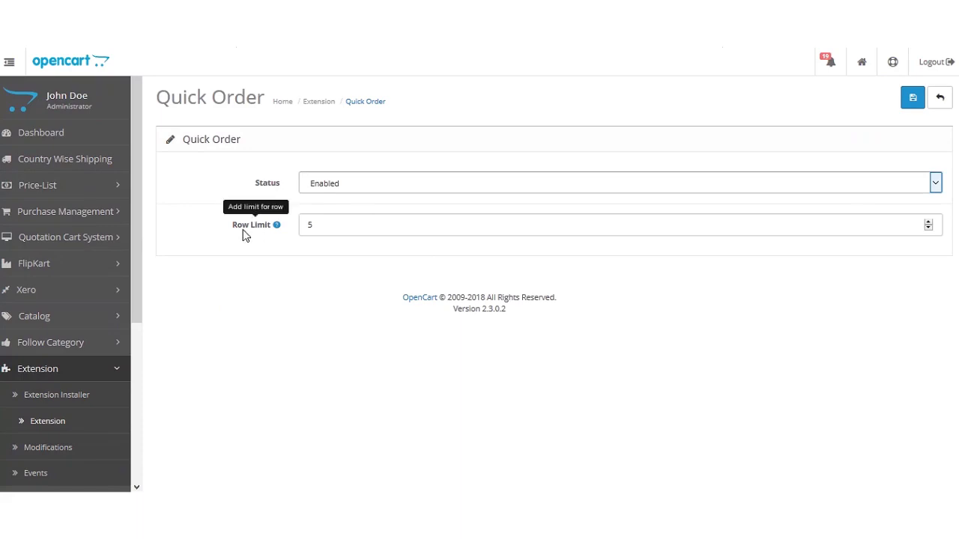
{"action": "left_click", "coordinate": [258, 229]}
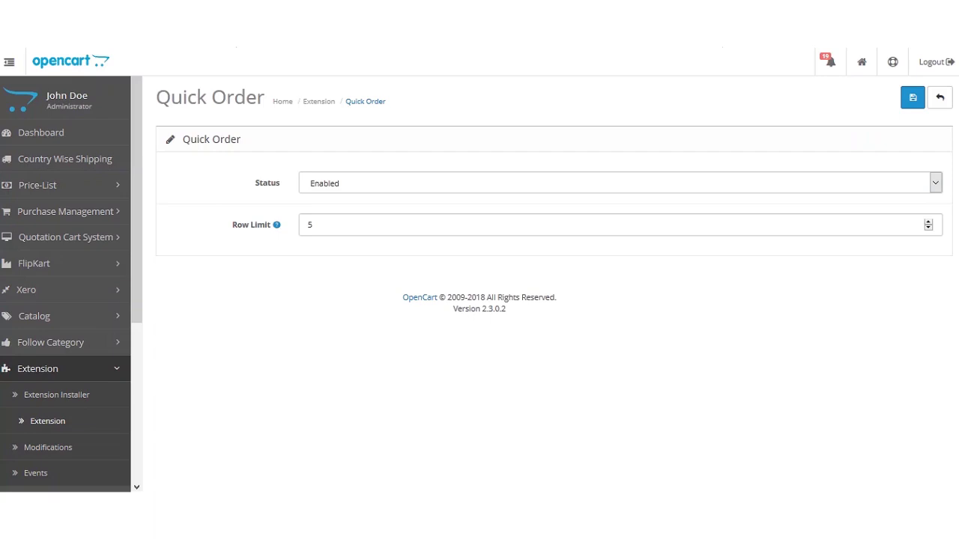
{"action": "left_click", "coordinate": [324, 184]}
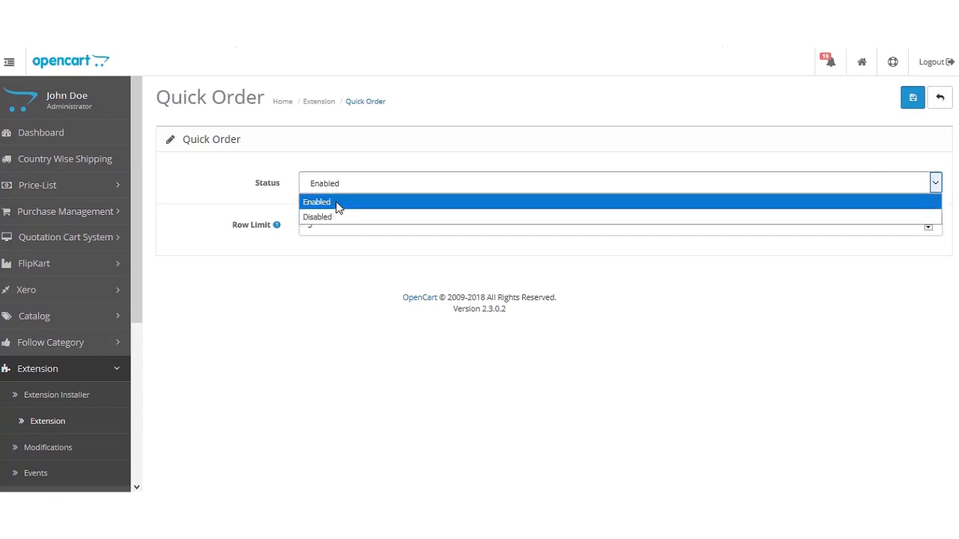
{"action": "left_click", "coordinate": [336, 207]}
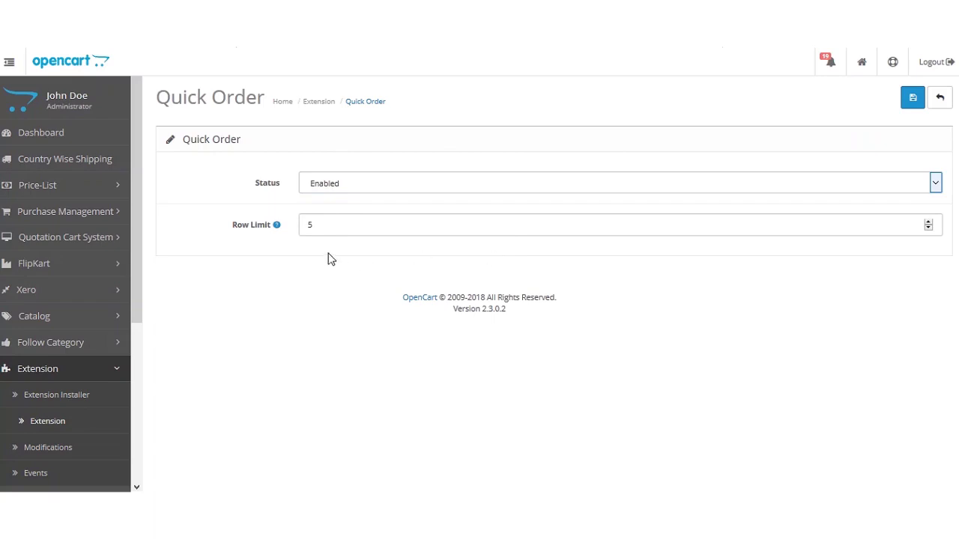
{"action": "mouse_move", "coordinate": [270, 232]}
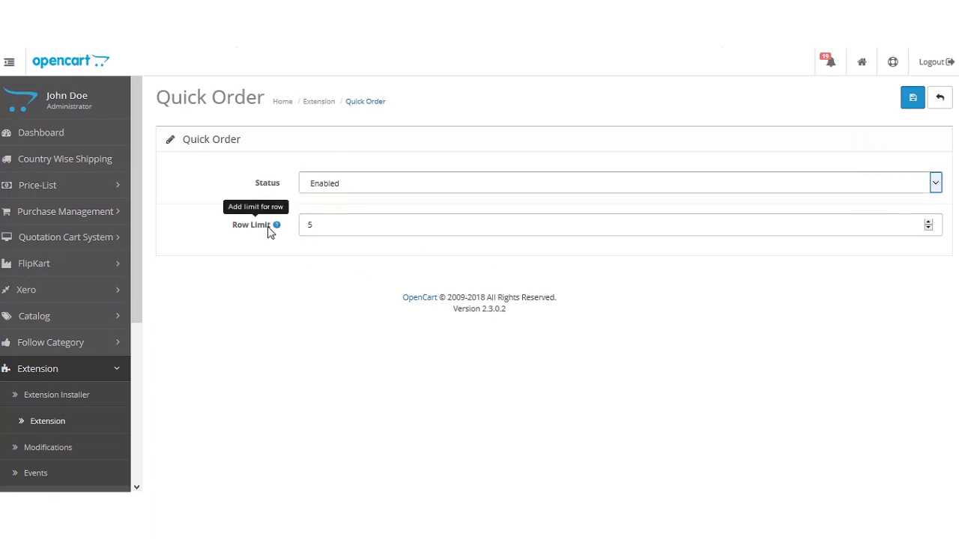
{"action": "left_click", "coordinate": [302, 230]}
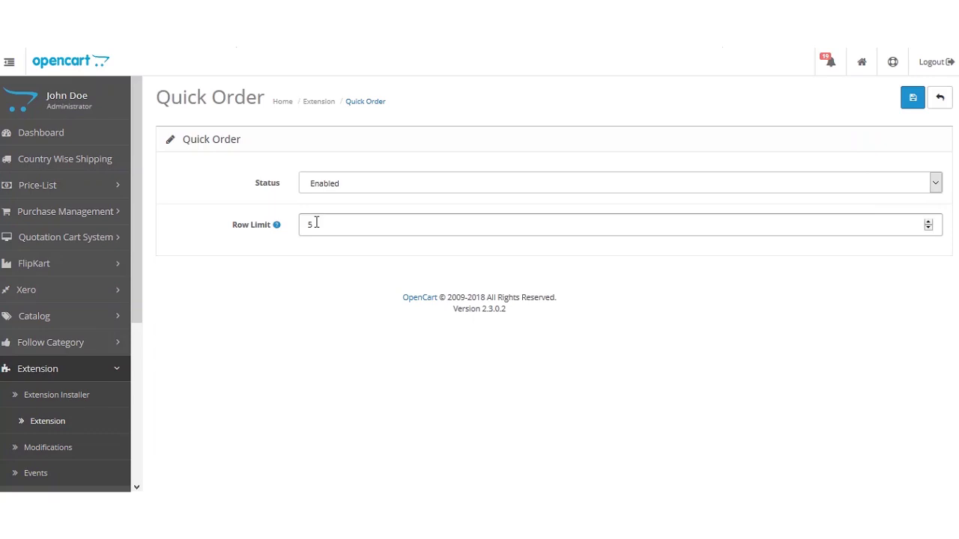
{"action": "left_click_drag", "start_coordinate": [315, 224], "coordinate": [295, 223]}
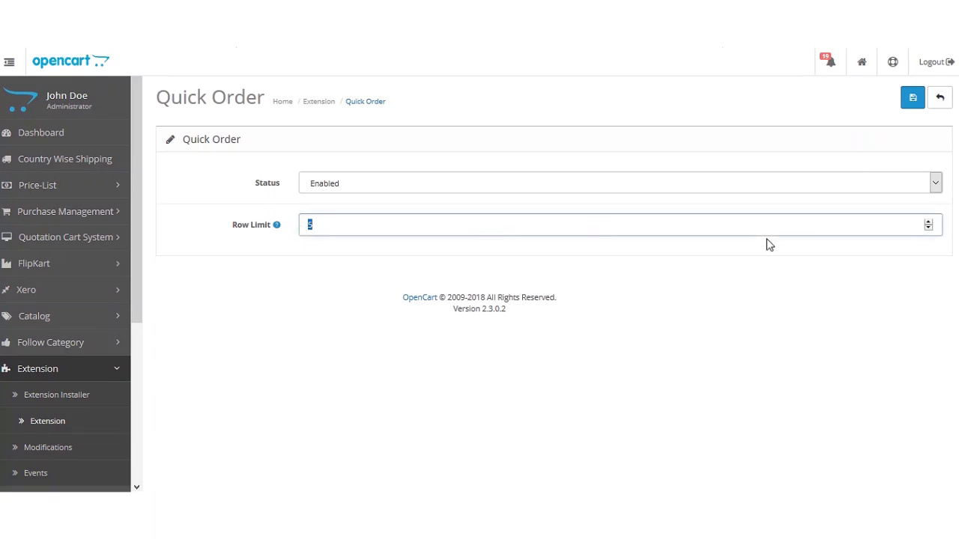
{"action": "key", "text": "Right"}
{"action": "left_click", "coordinate": [866, 271]}
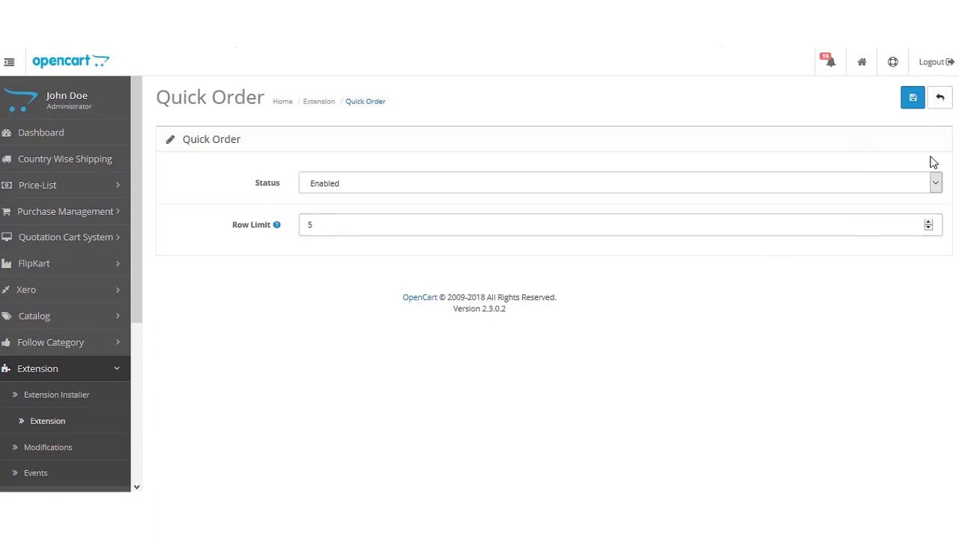
{"action": "left_click", "coordinate": [913, 99]}
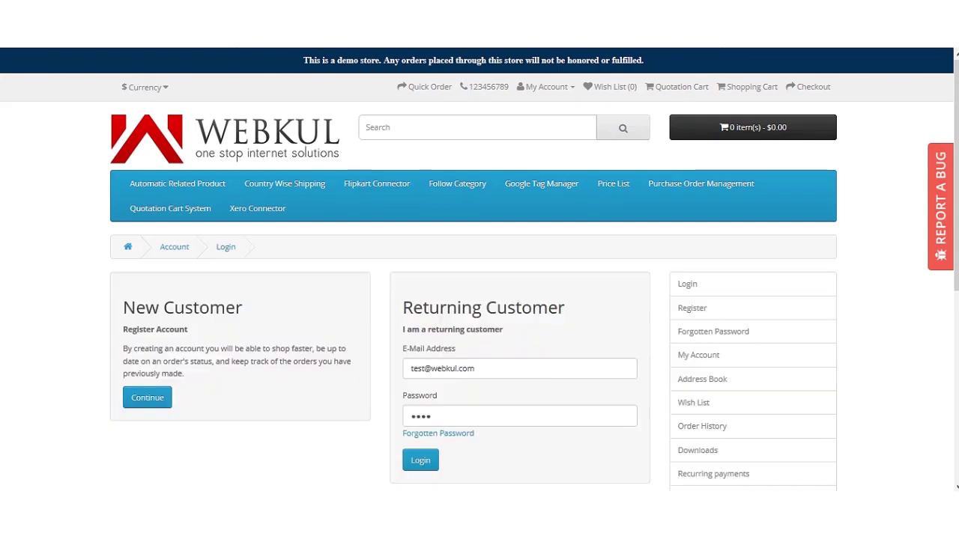
Log in with the customer's e-mail and password, then go to Quick Order
{"action": "left_click", "coordinate": [421, 463]}
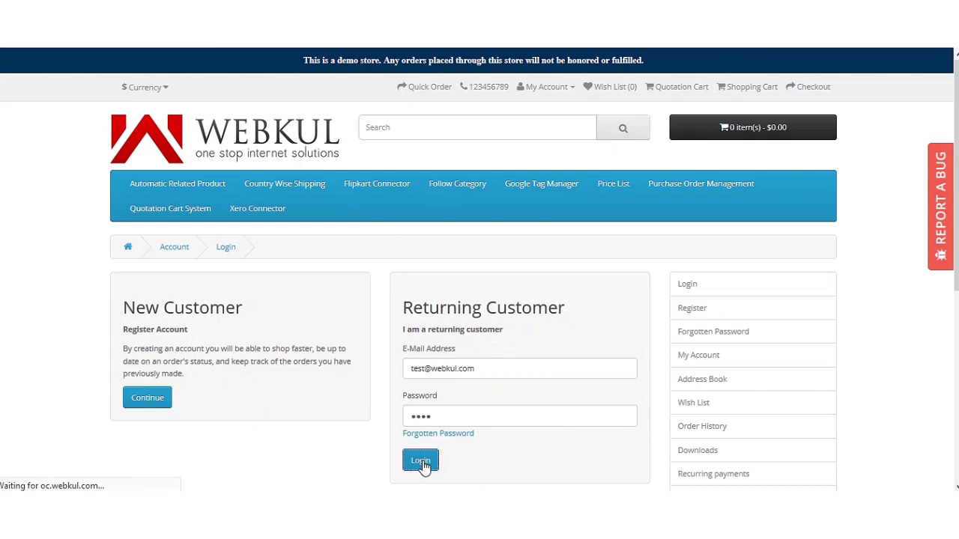
{"action": "left_click", "coordinate": [425, 90]}
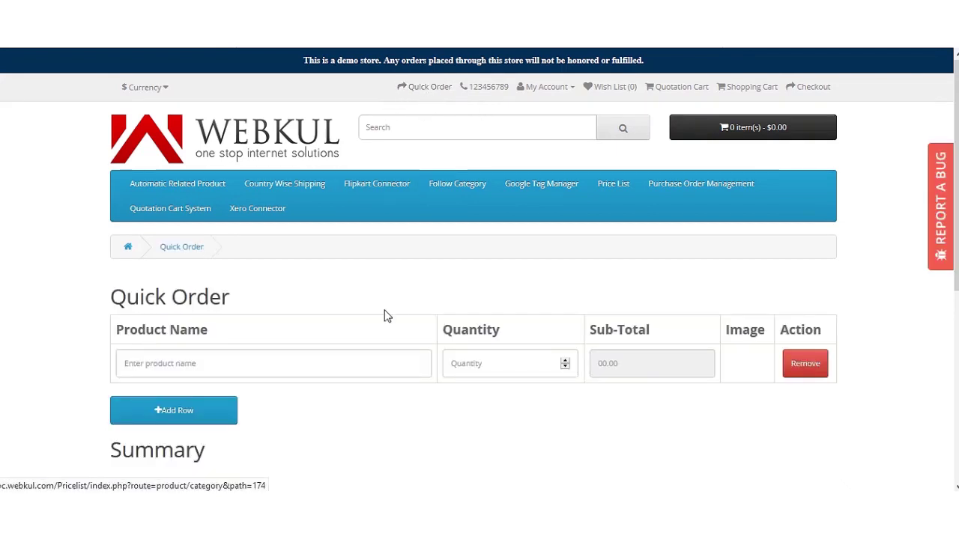
Enter 'mac' in the product row, pick MacBook, and confirm the cart shows $530.00
{"action": "scroll", "coordinate": [723, 265], "scroll_direction": "down", "scroll_amount": 1}
{"action": "scroll", "coordinate": [385, 167], "scroll_direction": "down", "scroll_amount": 2}
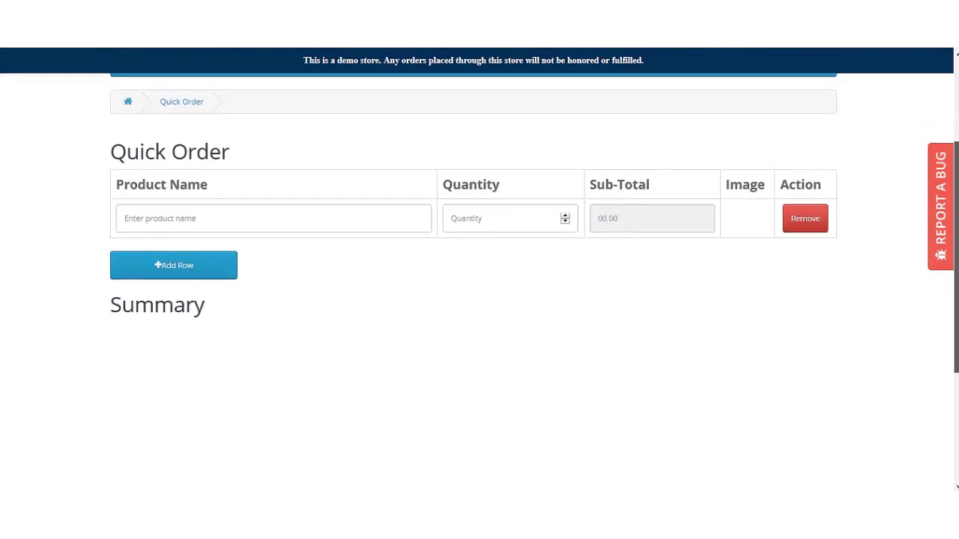
{"action": "scroll", "coordinate": [385, 167], "scroll_direction": "up", "scroll_amount": 1}
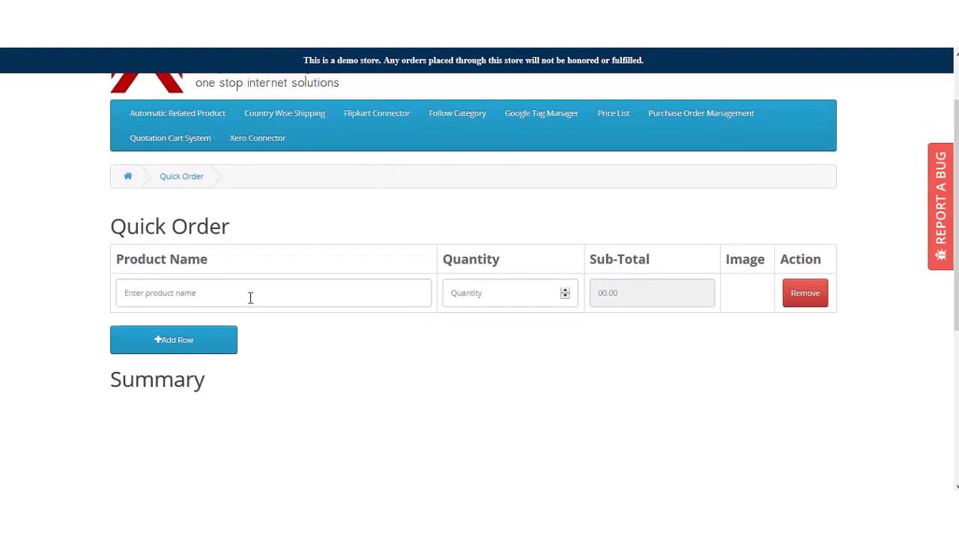
{"action": "left_click_drag", "start_coordinate": [116, 225], "coordinate": [235, 229]}
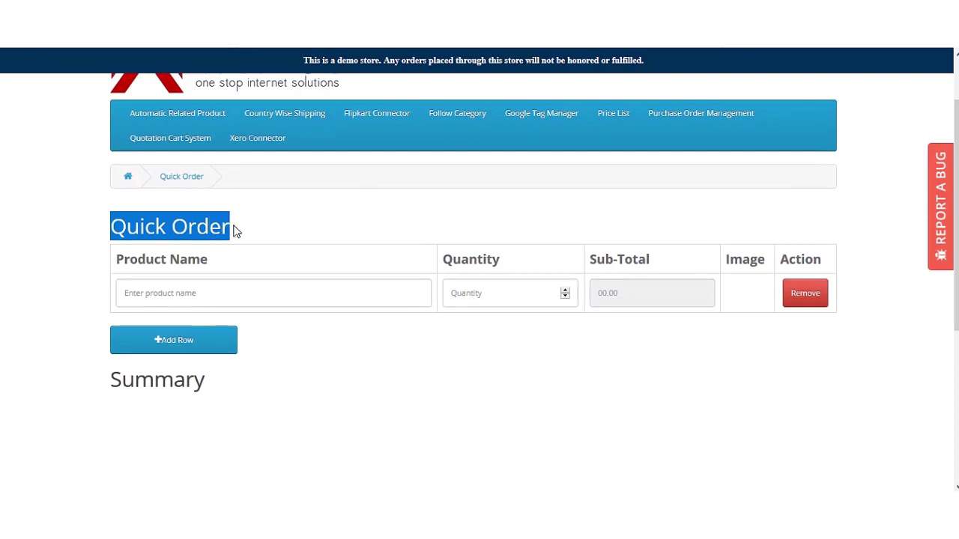
{"action": "left_click", "coordinate": [153, 294]}
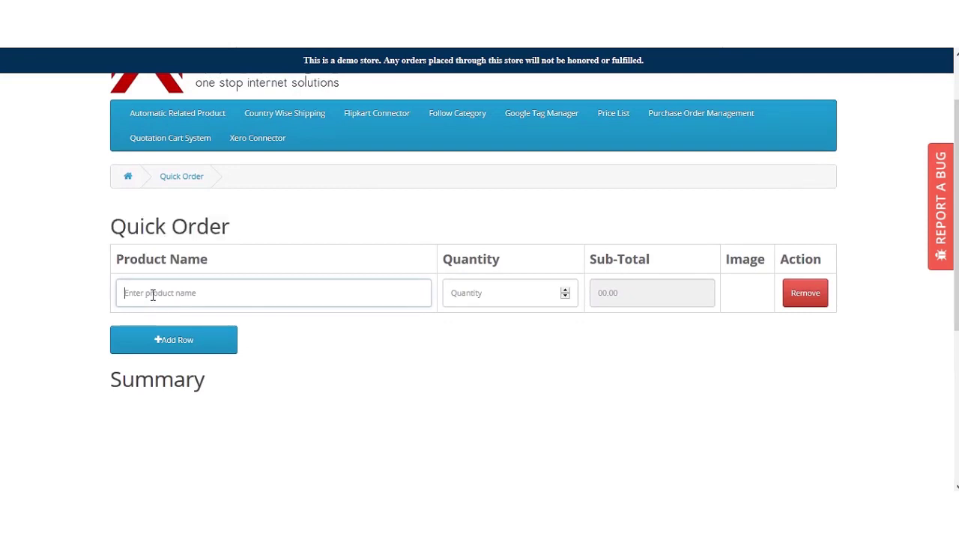
{"action": "left_click", "coordinate": [521, 302]}
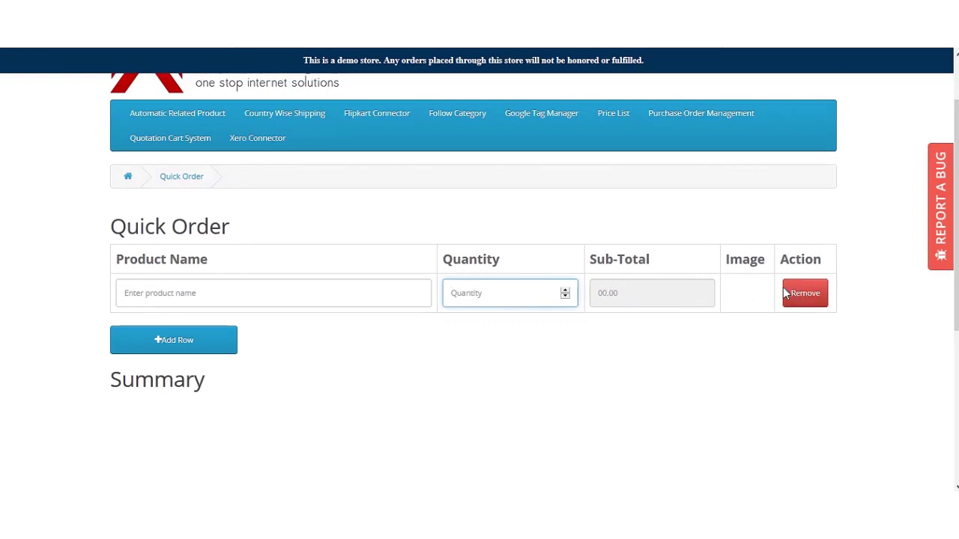
{"action": "left_click", "coordinate": [166, 298]}
{"action": "type", "text": "mac"}
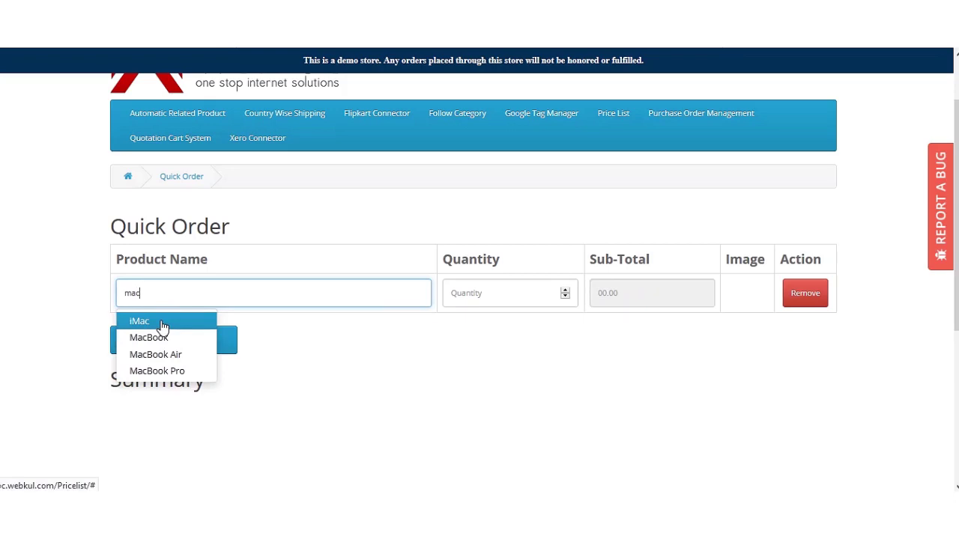
{"action": "left_click", "coordinate": [169, 349]}
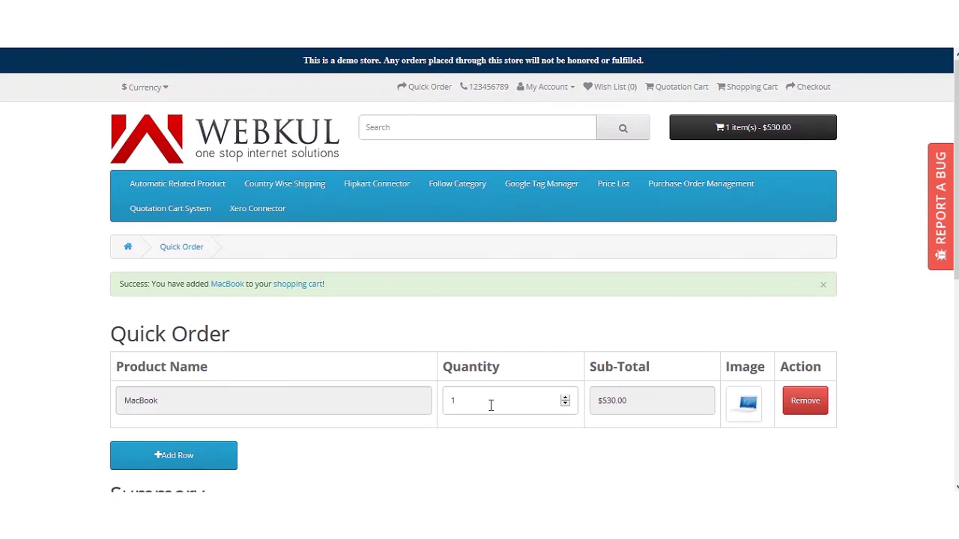
{"action": "left_click", "coordinate": [751, 133]}
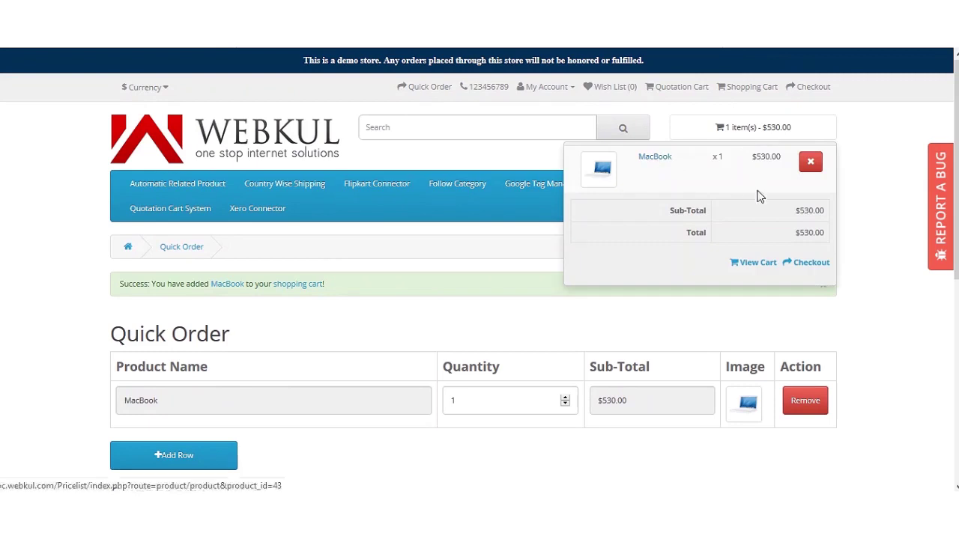
{"action": "left_click", "coordinate": [905, 173]}
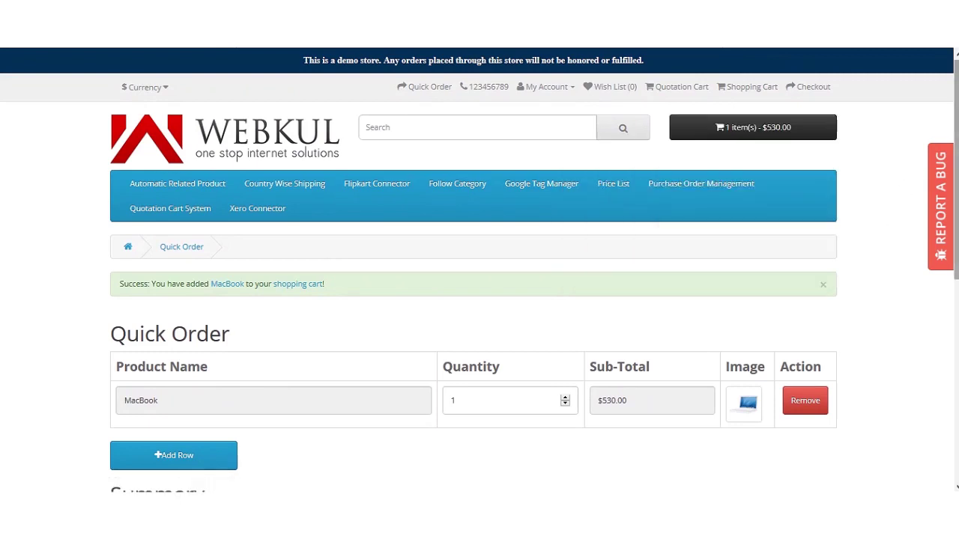
{"action": "scroll", "coordinate": [200, 341], "scroll_direction": "down", "scroll_amount": 2}
In a new row, add a Black Leather Jacket in size XS, Dark Gray, to the cart
{"action": "left_click", "coordinate": [197, 330]}
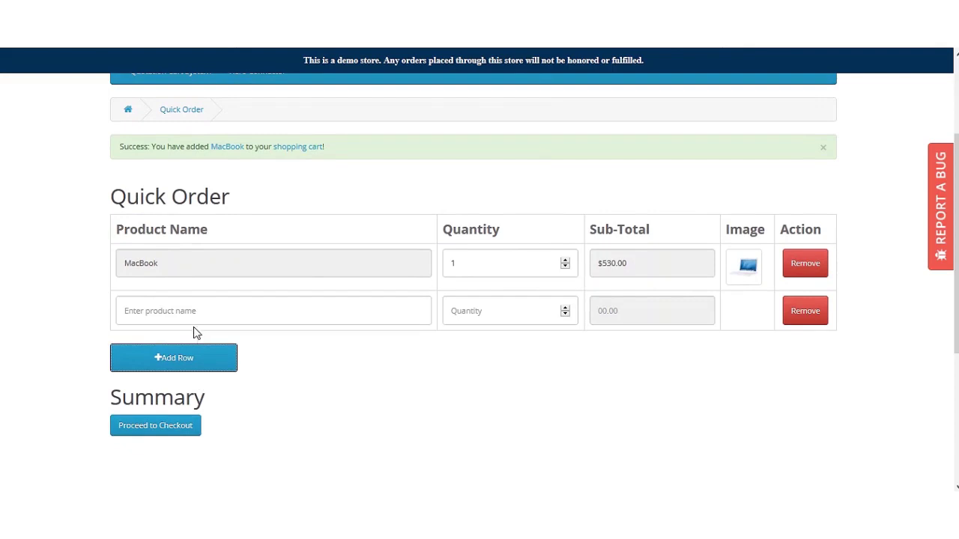
{"action": "left_click", "coordinate": [191, 312]}
{"action": "type", "text": "ja"}
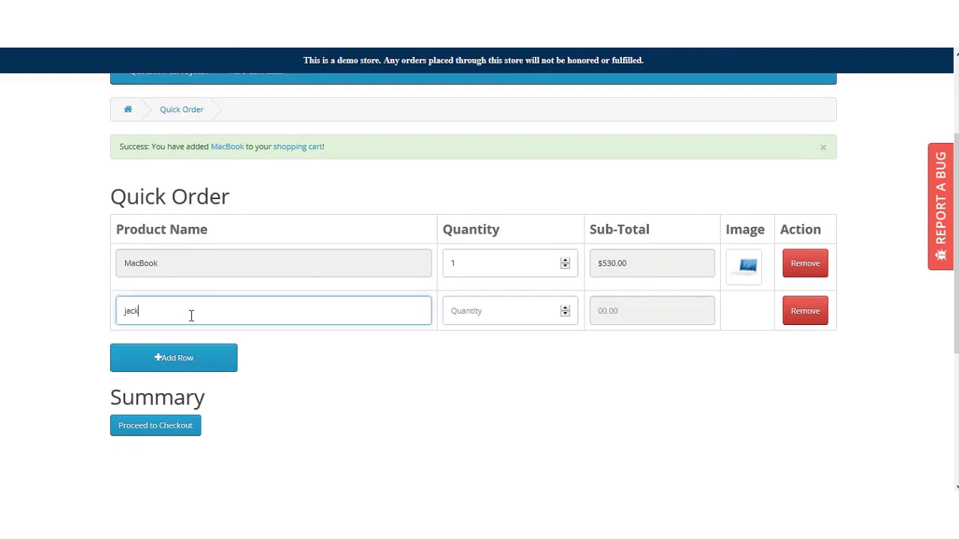
{"action": "type", "text": "ck"}
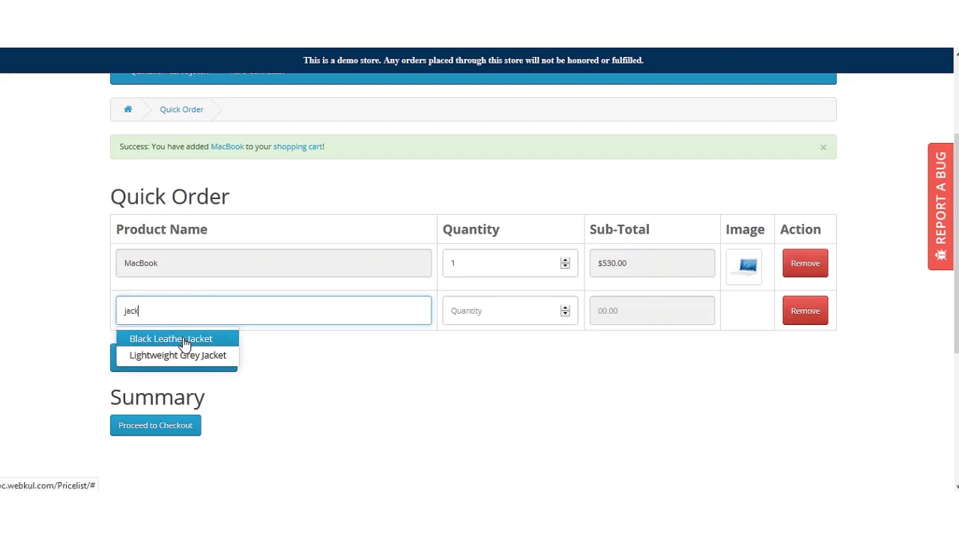
{"action": "left_click", "coordinate": [184, 339]}
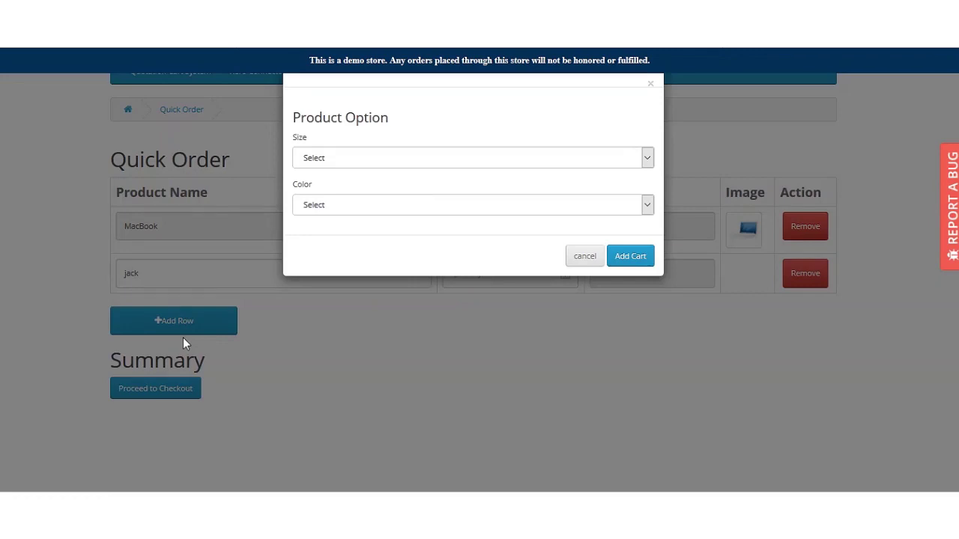
{"action": "left_click", "coordinate": [371, 159]}
{"action": "left_click", "coordinate": [343, 211]}
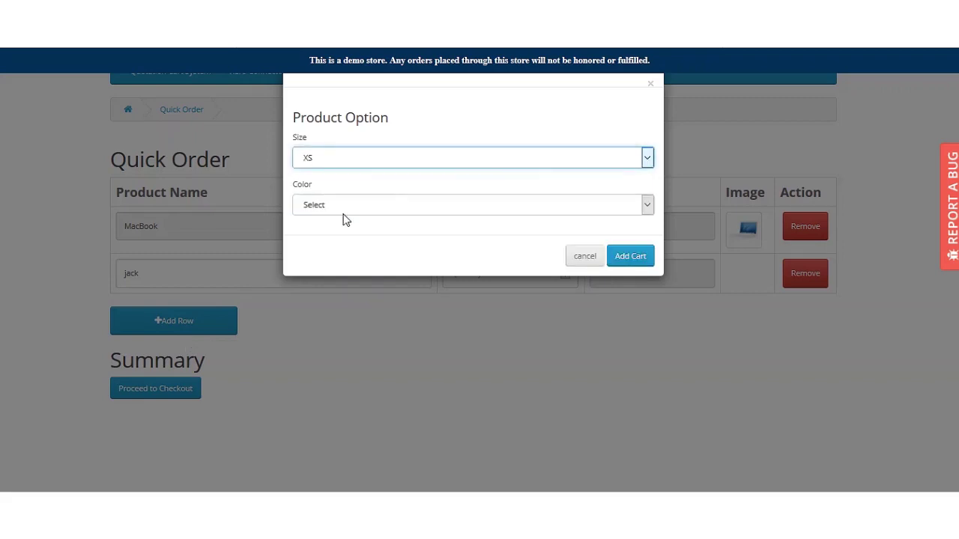
{"action": "left_click", "coordinate": [351, 210]}
{"action": "left_click", "coordinate": [337, 238]}
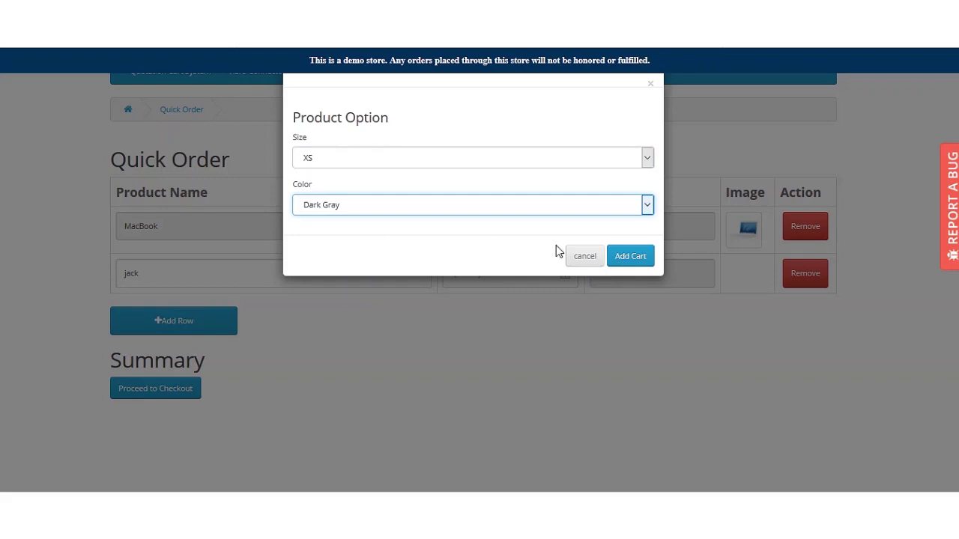
{"action": "left_click", "coordinate": [637, 262]}
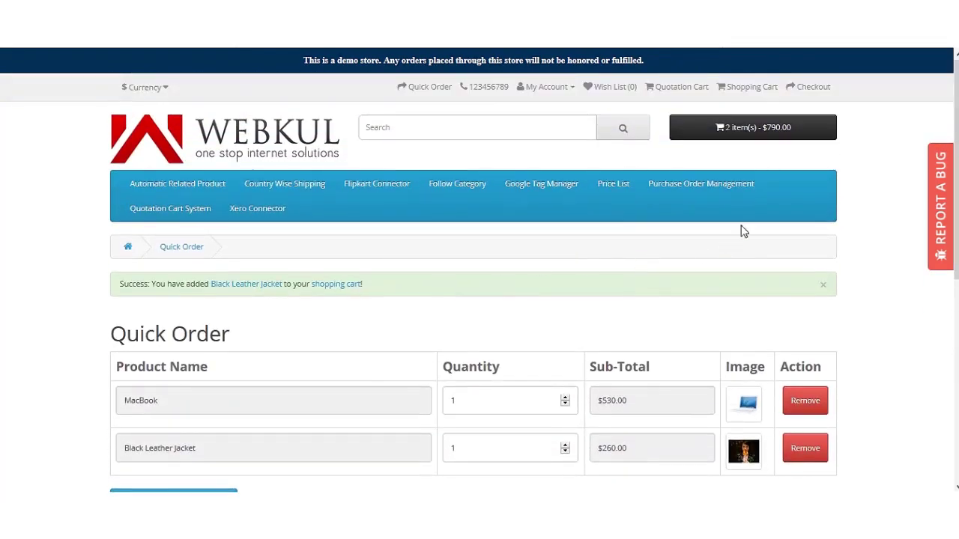
Review the cart dropdown showing 2 items totaling $790.00
{"action": "left_click", "coordinate": [745, 130]}
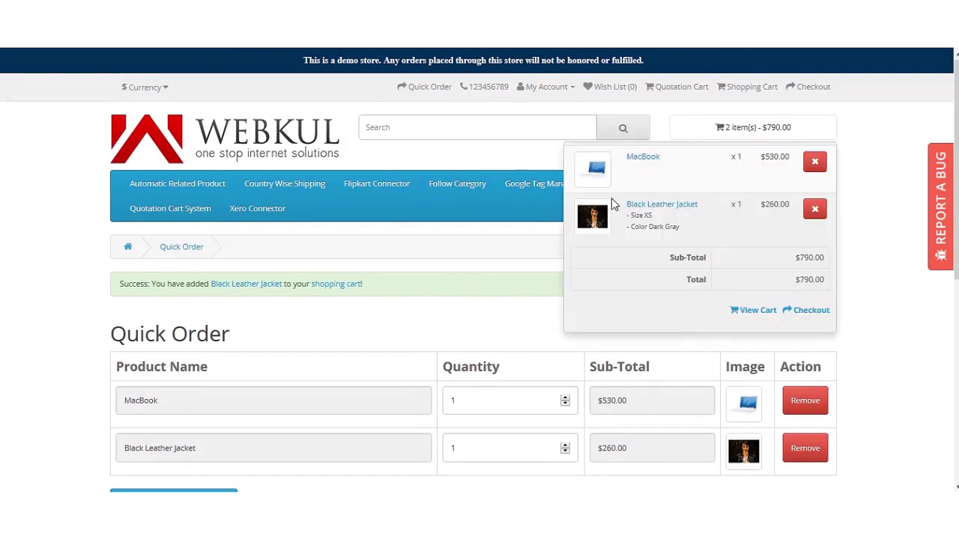
{"action": "left_click_drag", "start_coordinate": [638, 217], "coordinate": [689, 232]}
{"action": "left_click", "coordinate": [875, 140]}
{"action": "scroll", "coordinate": [539, 160], "scroll_direction": "down", "scroll_amount": 5}
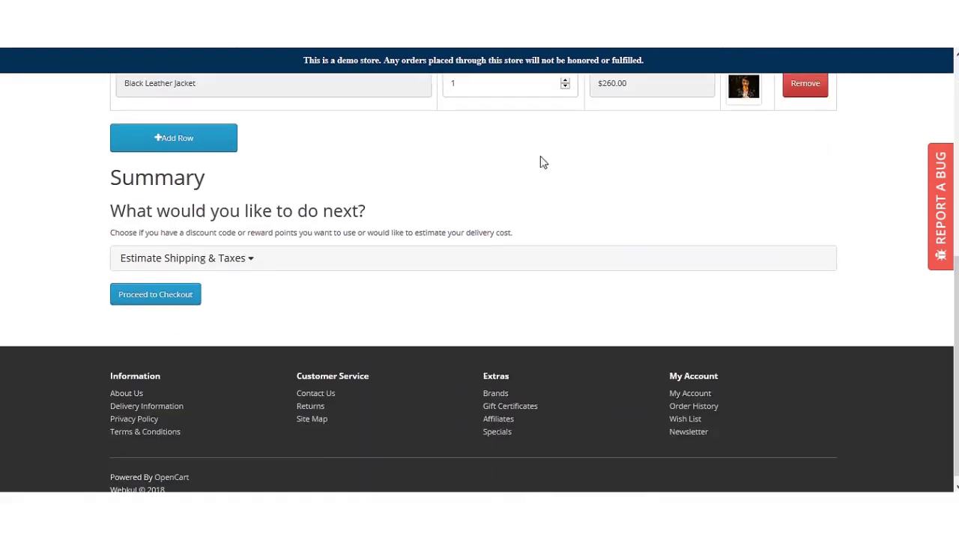
{"action": "scroll", "coordinate": [245, 300], "scroll_direction": "up", "scroll_amount": 3}
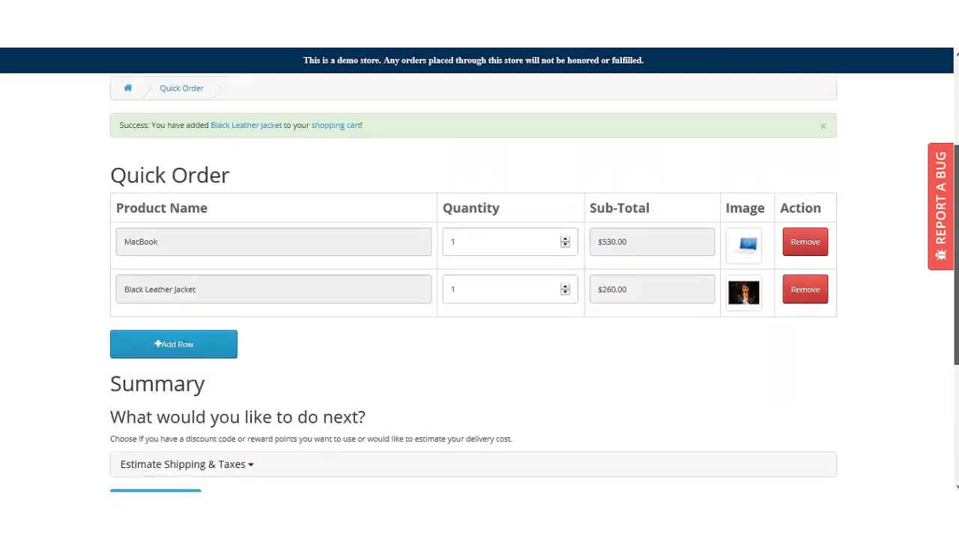
In a new row, add a Lightweight Grey Jacket in size S, Steel, to the cart
{"action": "left_click", "coordinate": [161, 356]}
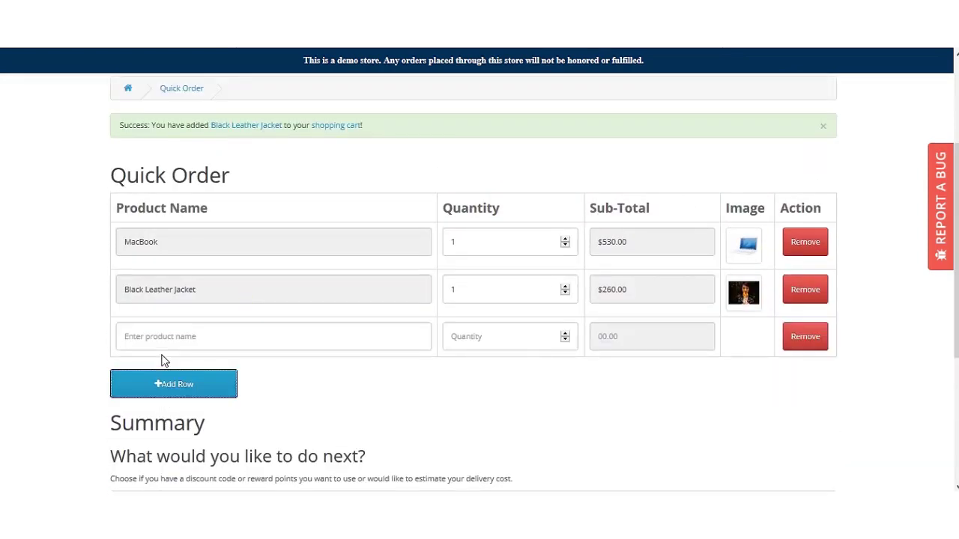
{"action": "left_click", "coordinate": [176, 339]}
{"action": "type", "text": "Ja"}
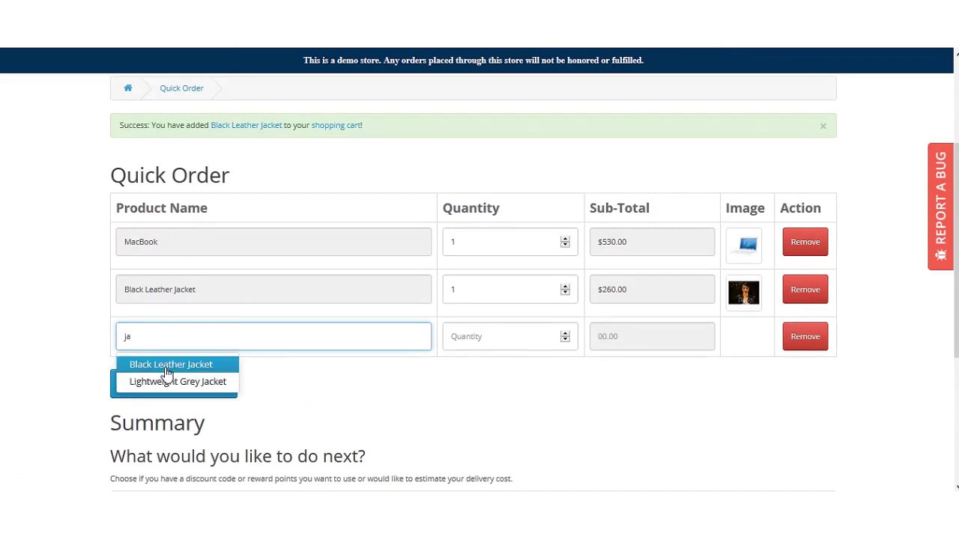
{"action": "left_click", "coordinate": [164, 367]}
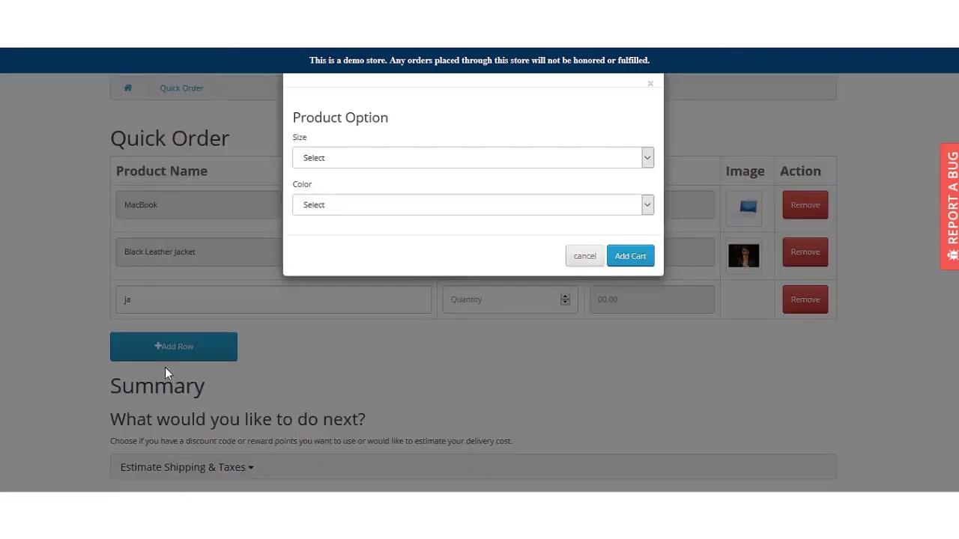
{"action": "left_click", "coordinate": [582, 257]}
{"action": "left_click", "coordinate": [161, 298]}
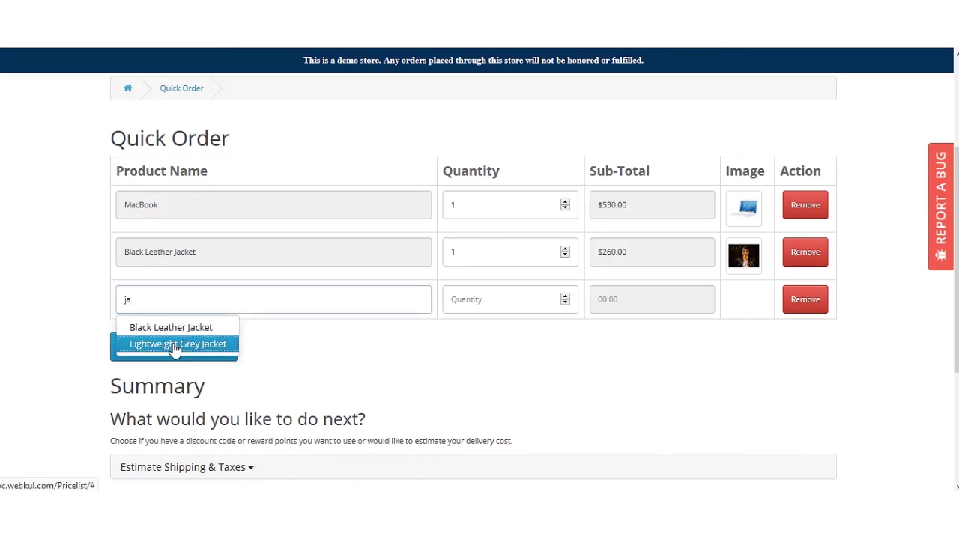
{"action": "left_click", "coordinate": [147, 346]}
{"action": "left_click", "coordinate": [430, 160]}
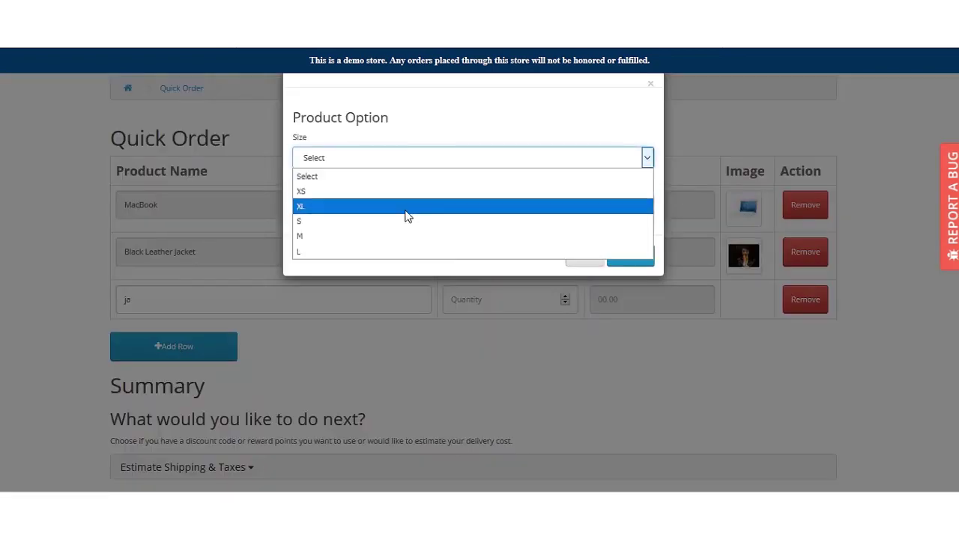
{"action": "left_click", "coordinate": [396, 230]}
{"action": "left_click", "coordinate": [380, 209]}
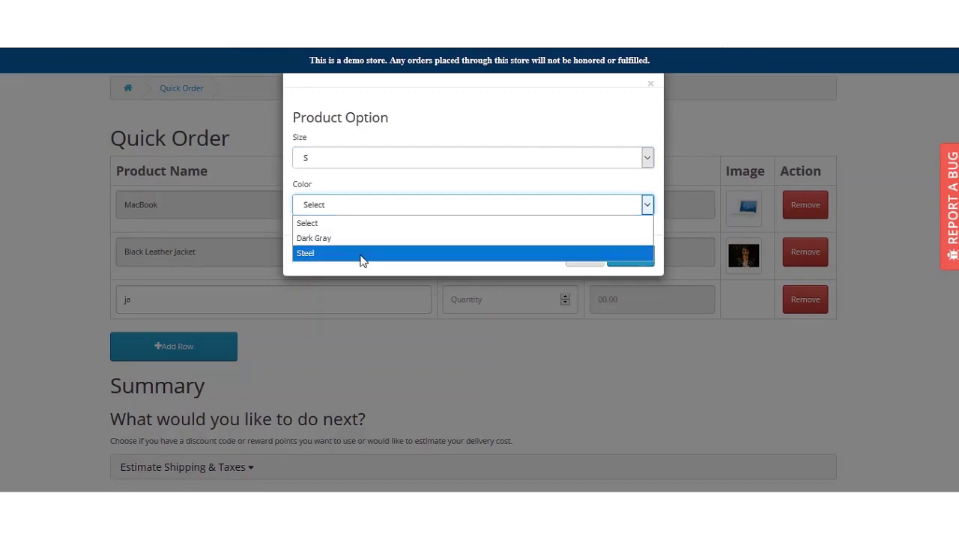
{"action": "left_click", "coordinate": [362, 254]}
{"action": "left_click", "coordinate": [638, 261]}
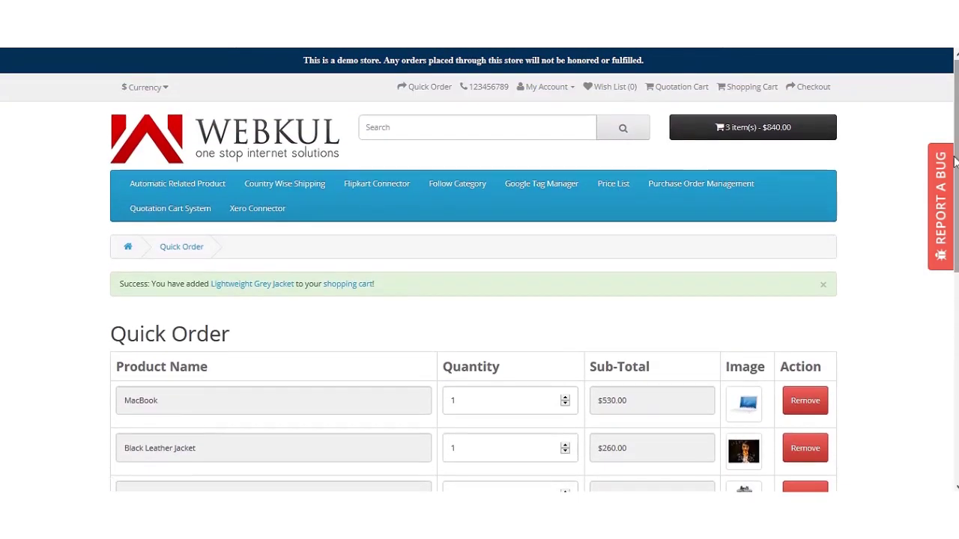
Check the cart dropdown lists 3 items totaling $840.00
{"action": "left_click", "coordinate": [772, 128]}
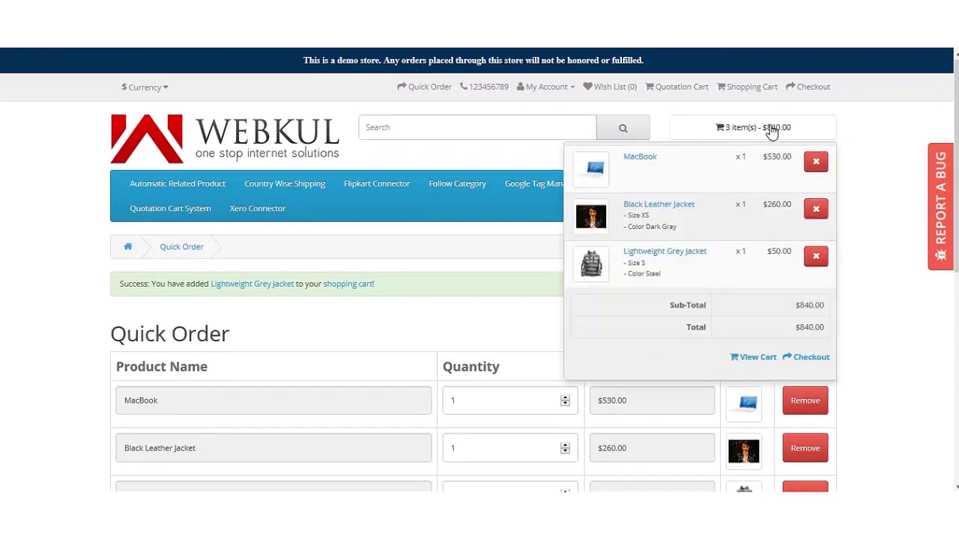
{"action": "scroll", "coordinate": [479, 300], "scroll_direction": "down", "scroll_amount": 4}
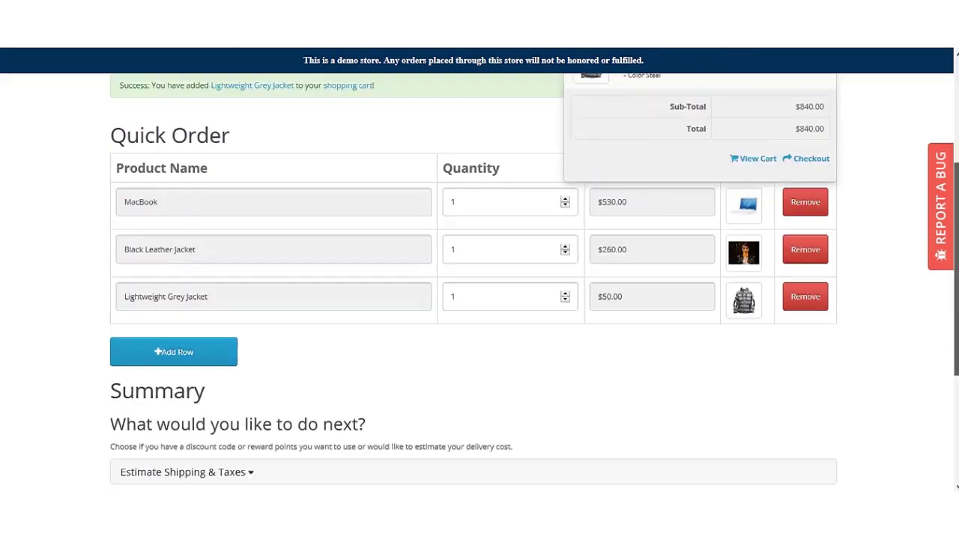
{"action": "scroll", "coordinate": [629, 380], "scroll_direction": "up", "scroll_amount": 1}
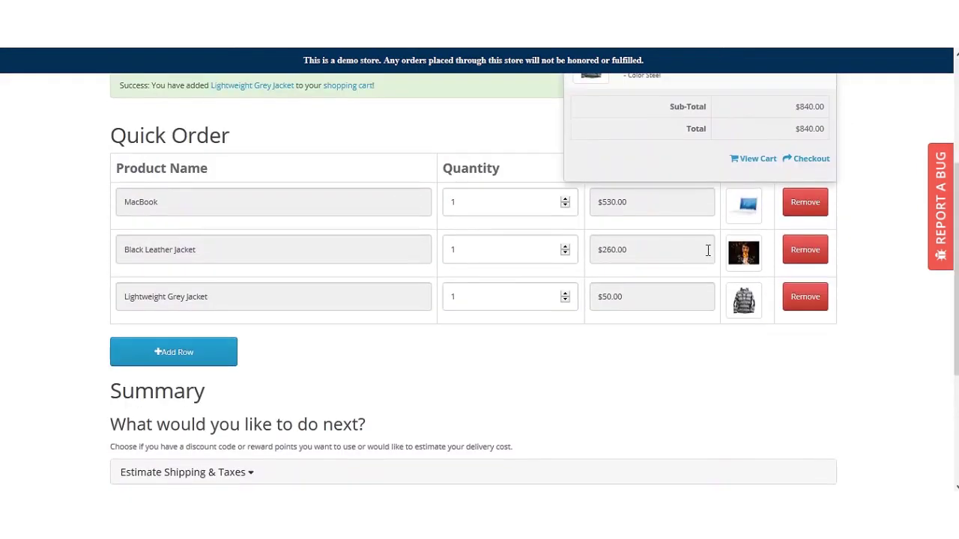
{"action": "left_click", "coordinate": [628, 377]}
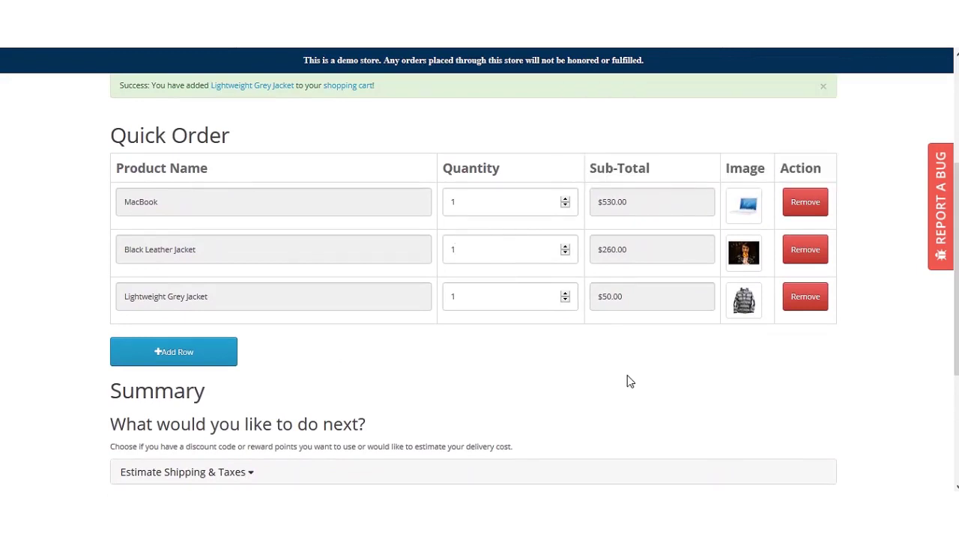
Pick MacBook again in a new row and confirm the alert, raising its quantity to 2
{"action": "scroll", "coordinate": [955, 255], "scroll_direction": "up", "scroll_amount": 1}
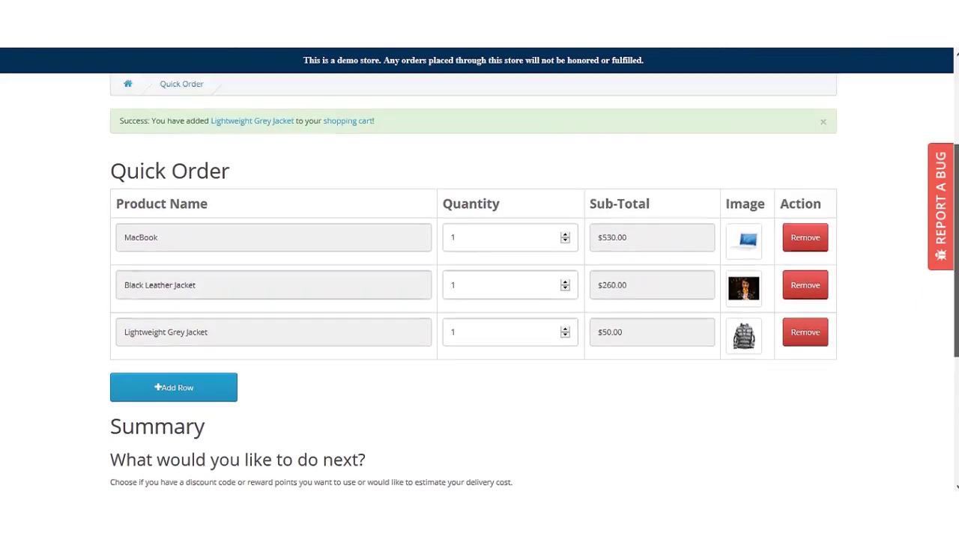
{"action": "scroll", "coordinate": [907, 225], "scroll_direction": "up", "scroll_amount": 1}
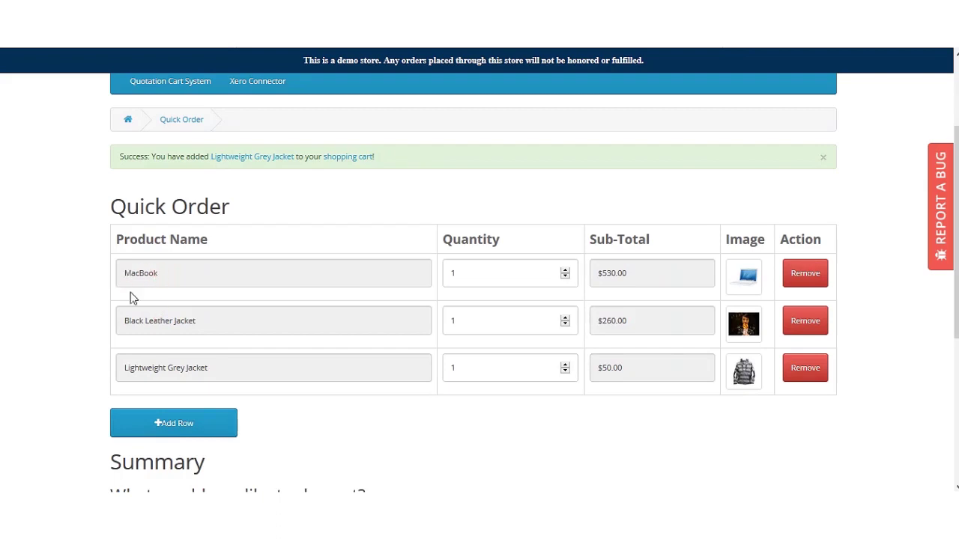
{"action": "left_click", "coordinate": [184, 424]}
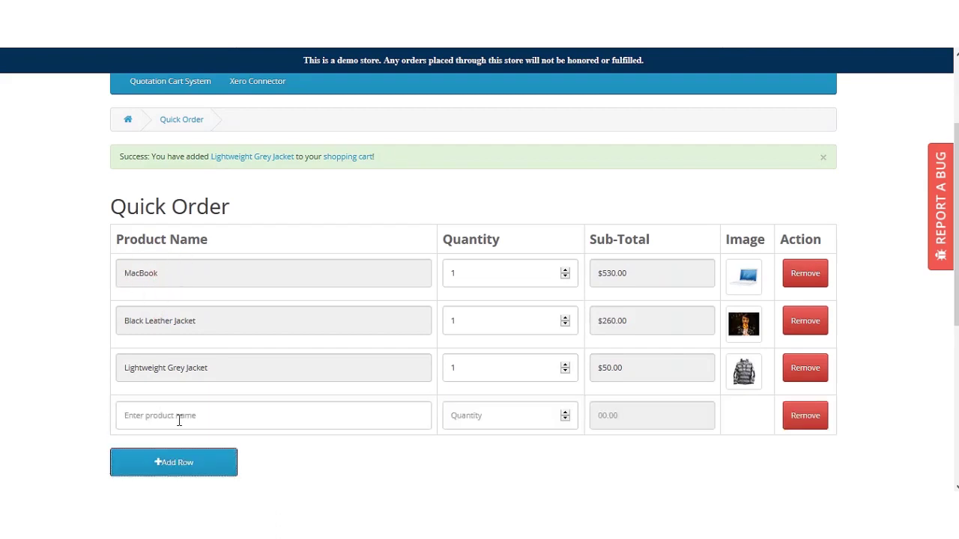
{"action": "left_click", "coordinate": [179, 421]}
{"action": "type", "text": "mac"}
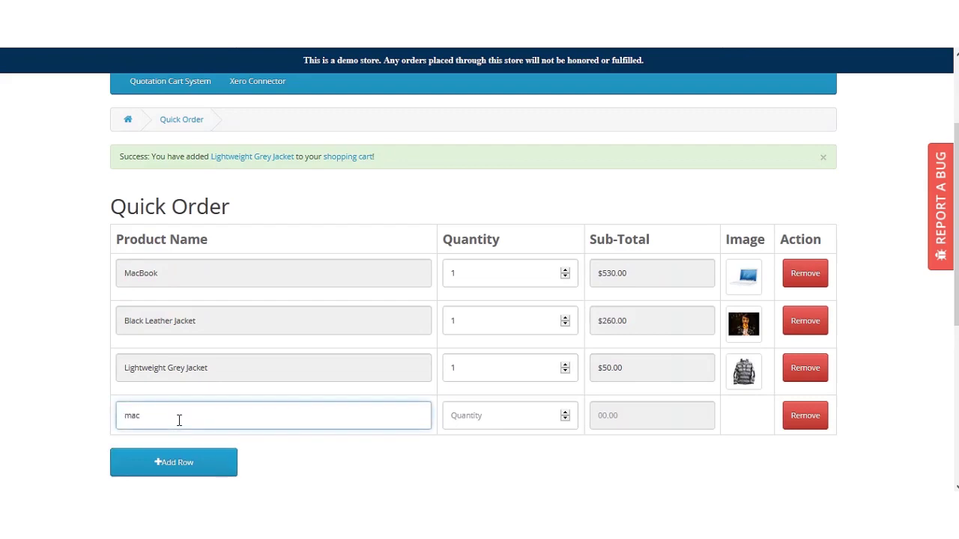
{"action": "left_click", "coordinate": [153, 460]}
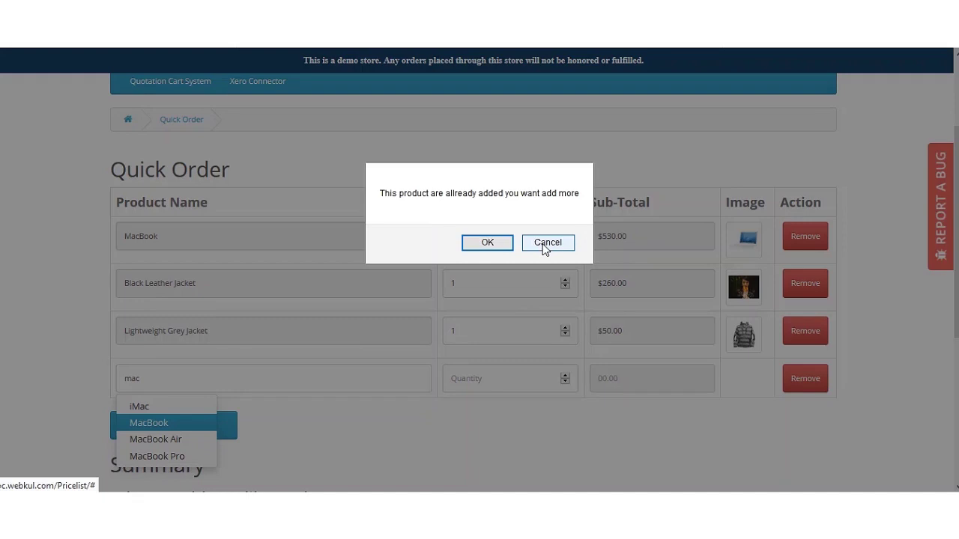
{"action": "left_click", "coordinate": [492, 242]}
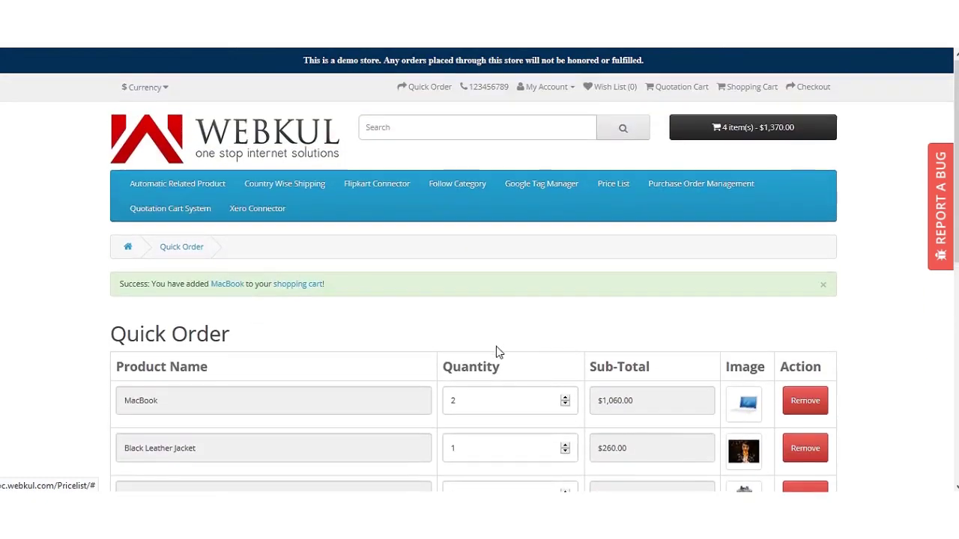
{"action": "scroll", "coordinate": [946, 179], "scroll_direction": "down", "scroll_amount": 2}
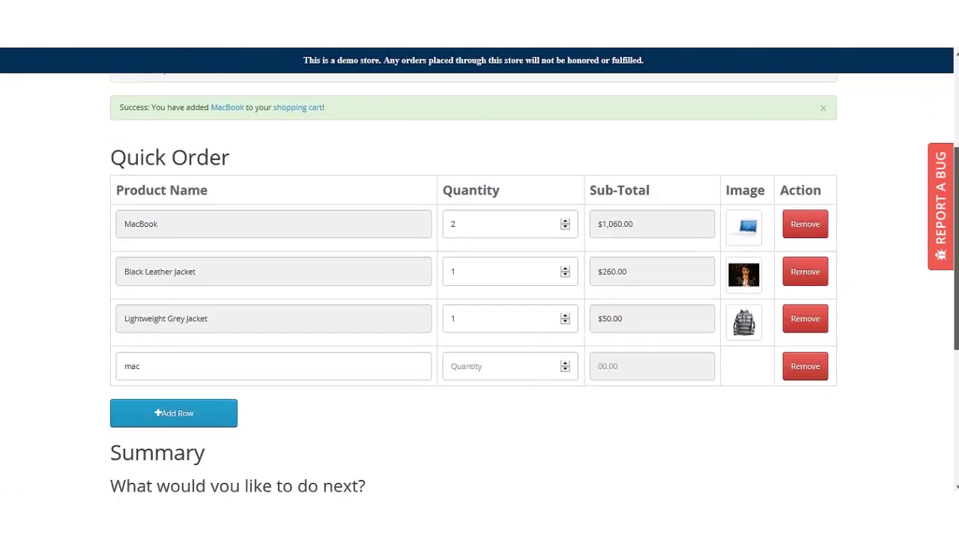
{"action": "left_click_drag", "start_coordinate": [456, 226], "coordinate": [443, 230]}
{"action": "scroll", "coordinate": [762, 111], "scroll_direction": "up", "scroll_amount": 2}
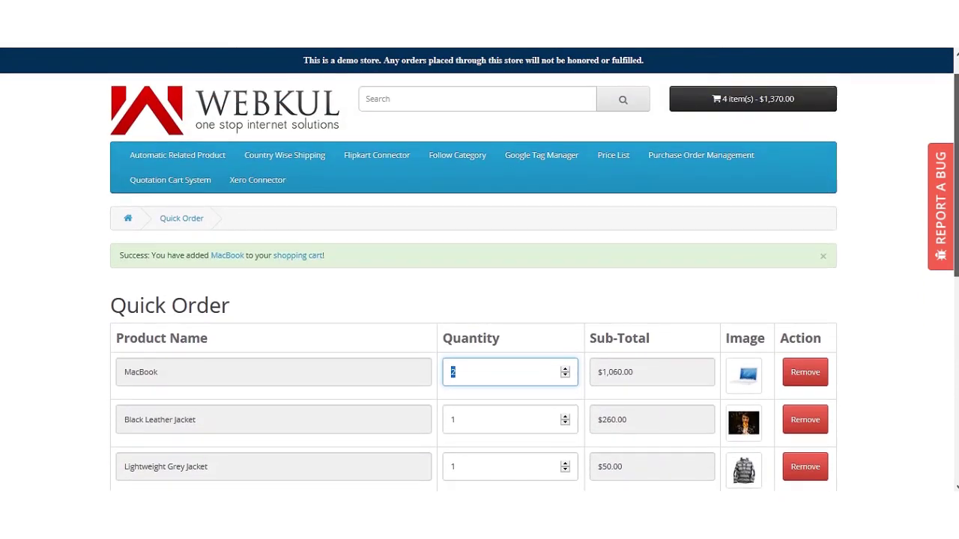
{"action": "left_click", "coordinate": [761, 110]}
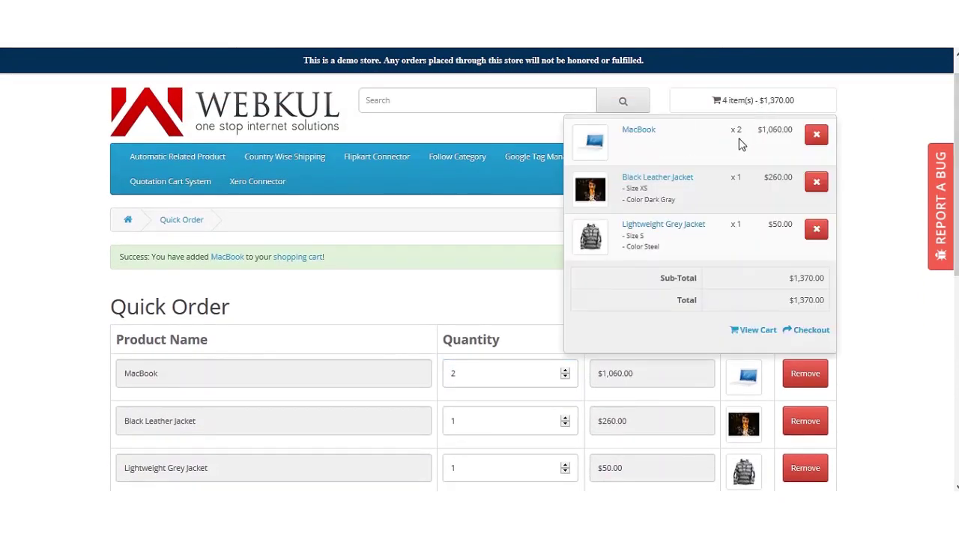
{"action": "left_click", "coordinate": [883, 92]}
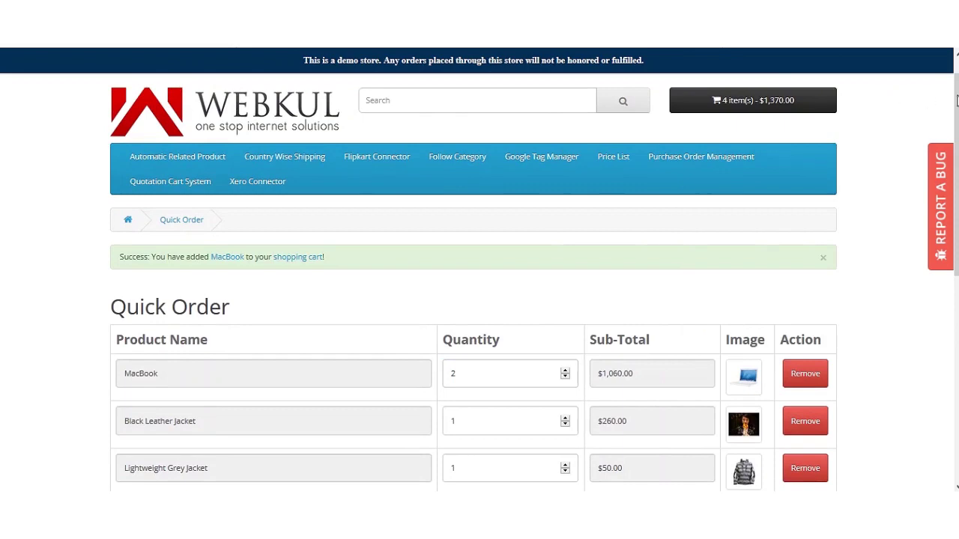
{"action": "scroll", "coordinate": [480, 282], "scroll_direction": "down", "scroll_amount": 1}
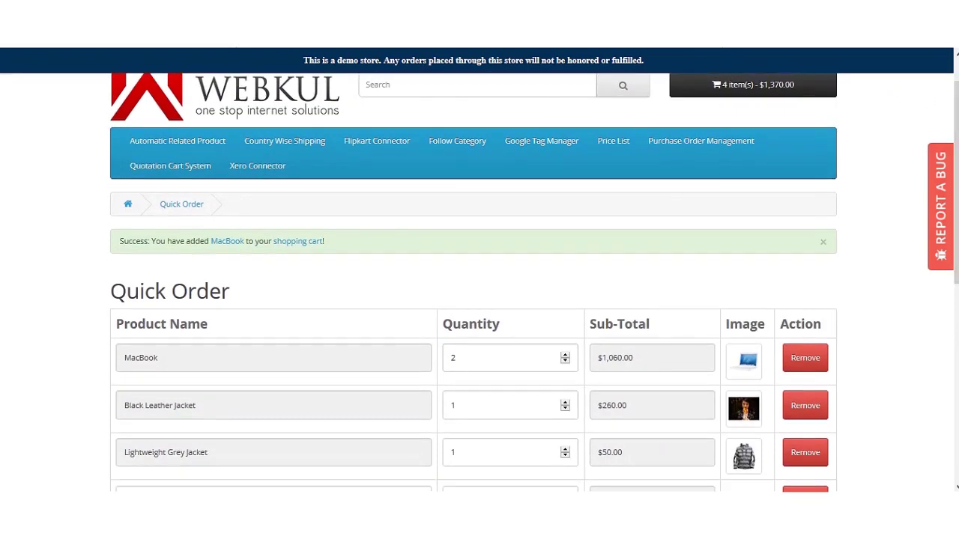
{"action": "scroll", "coordinate": [480, 282], "scroll_direction": "down", "scroll_amount": 2}
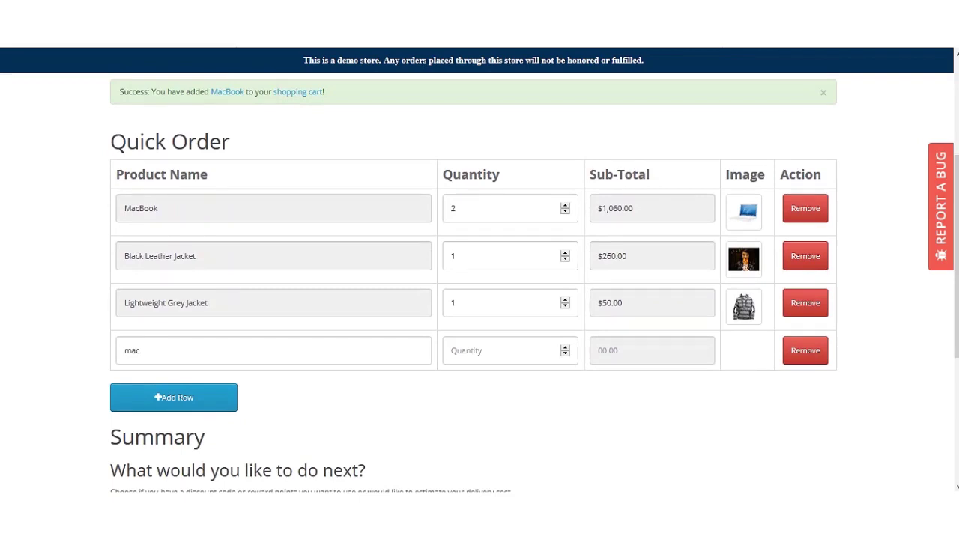
Browse the MacBook product page, then return to the Quick Order page
{"action": "left_click", "coordinate": [751, 223]}
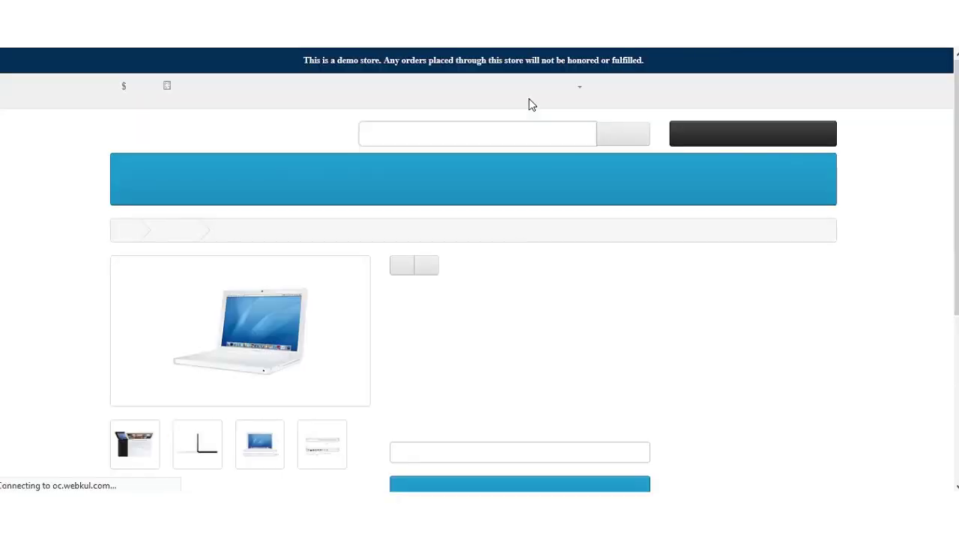
{"action": "scroll", "coordinate": [479, 270], "scroll_direction": "down", "scroll_amount": 6}
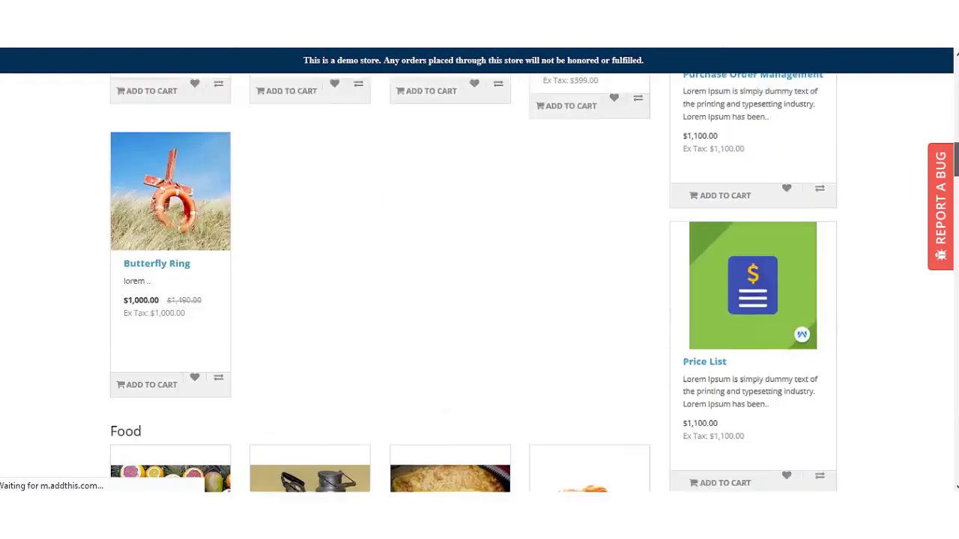
{"action": "scroll", "coordinate": [792, 165], "scroll_direction": "down", "scroll_amount": 2}
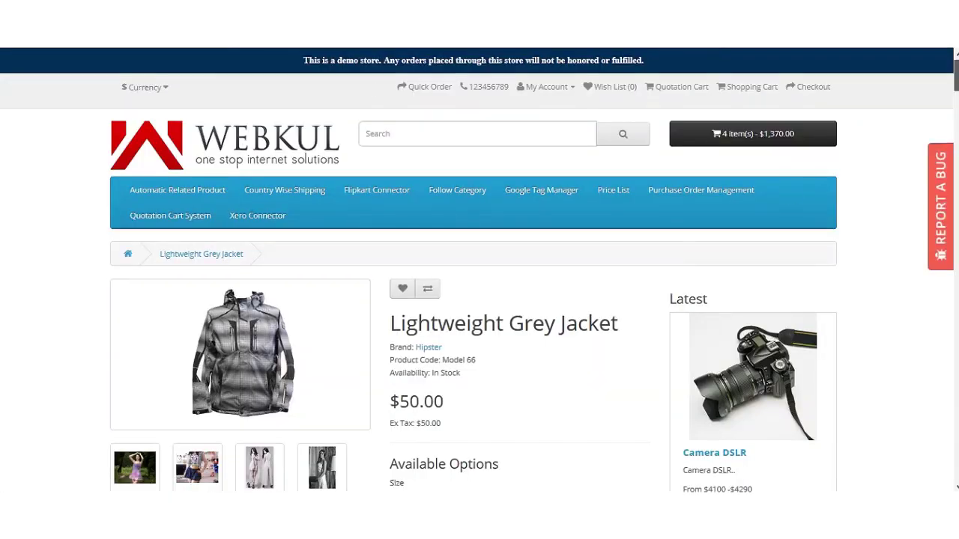
{"action": "scroll", "coordinate": [480, 300], "scroll_direction": "down", "scroll_amount": 5}
{"action": "scroll", "coordinate": [479, 299], "scroll_direction": "up", "scroll_amount": 5}
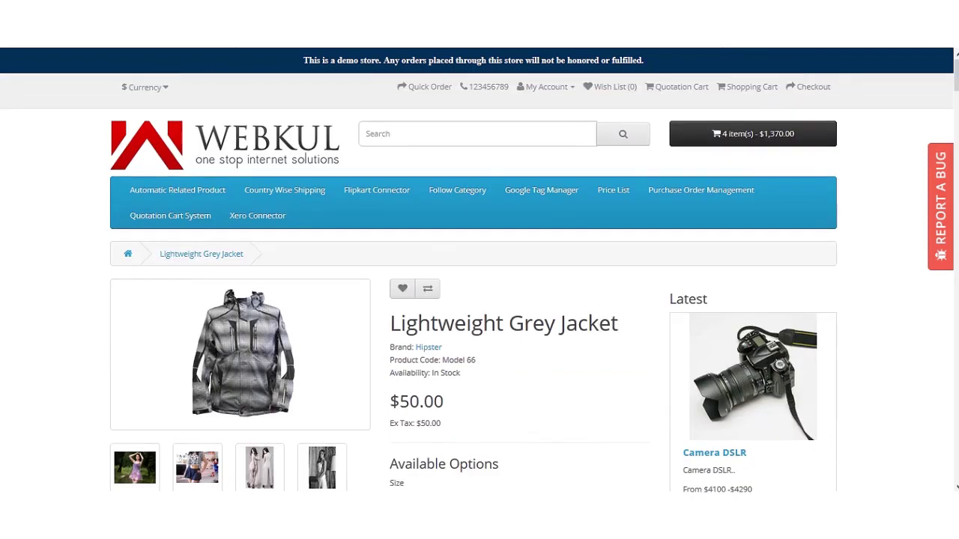
{"action": "key", "text": "alt+Left"}
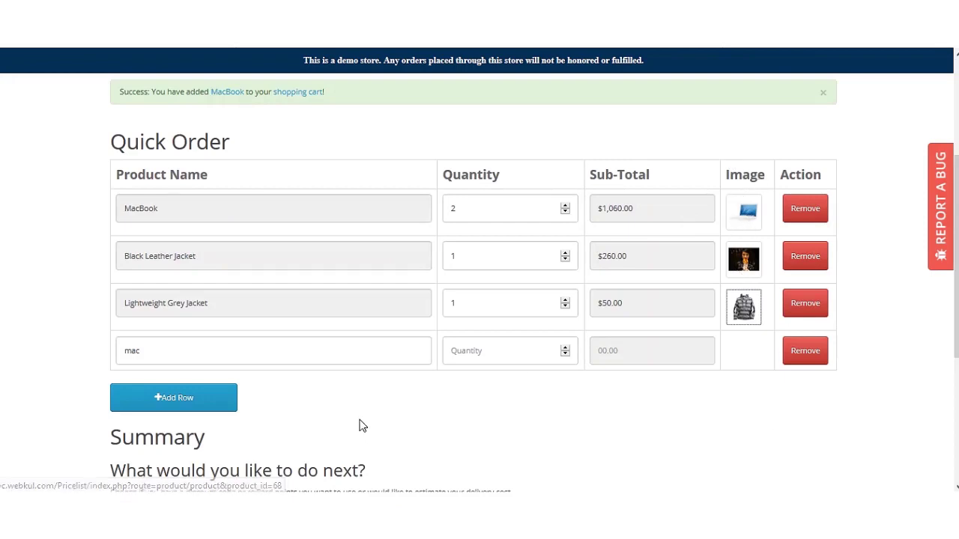
Remove the unfinished 'mac' row and start a new empty product row
{"action": "left_click", "coordinate": [803, 357]}
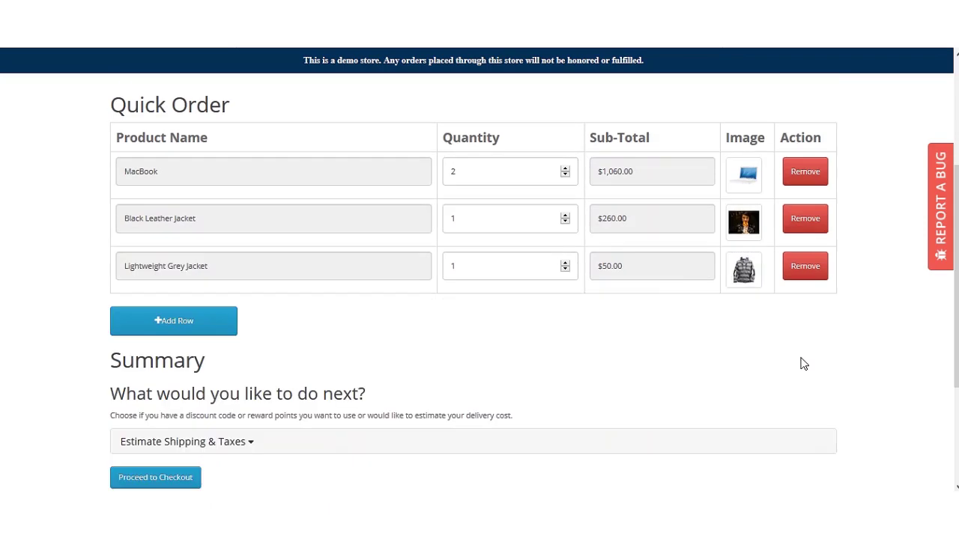
{"action": "left_click", "coordinate": [184, 322]}
{"action": "left_click", "coordinate": [192, 316]}
Put a second Lightweight Grey Jacket ($50.00) in the new row, closing its option window
{"action": "type", "text": "j"}
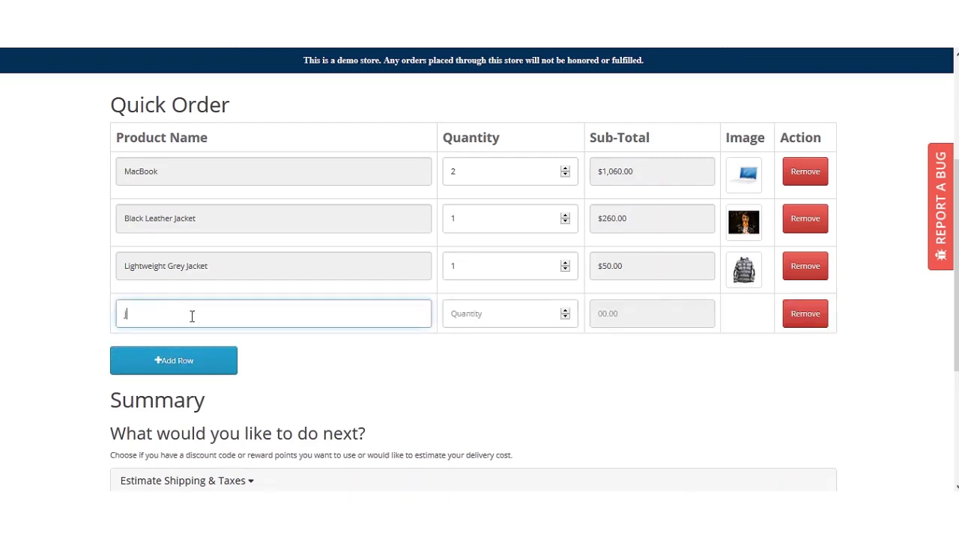
{"action": "type", "text": "a"}
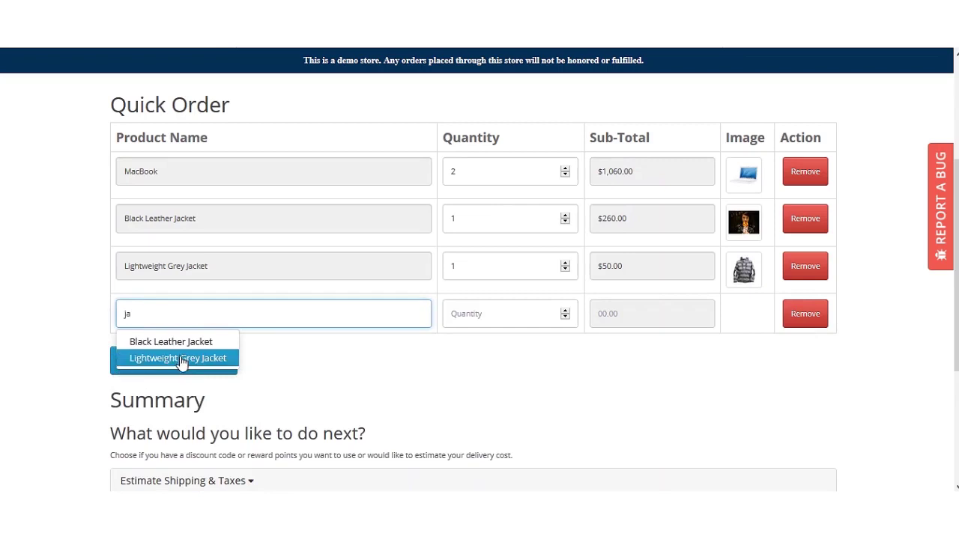
{"action": "left_click", "coordinate": [184, 359]}
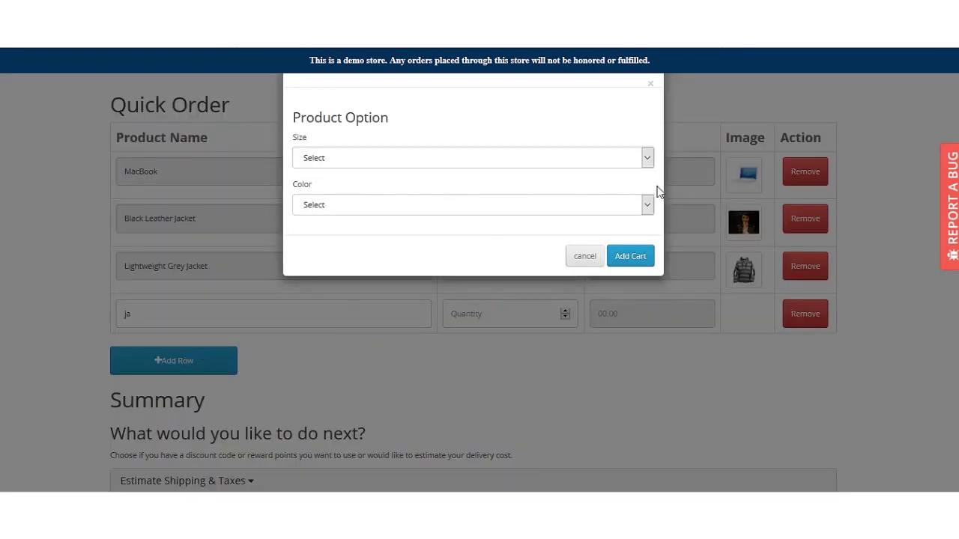
{"action": "left_click", "coordinate": [584, 256]}
{"action": "left_click", "coordinate": [195, 313]}
{"action": "key", "text": "BackSpace"}
{"action": "key", "text": "BackSpace"}
{"action": "type", "text": "mac"}
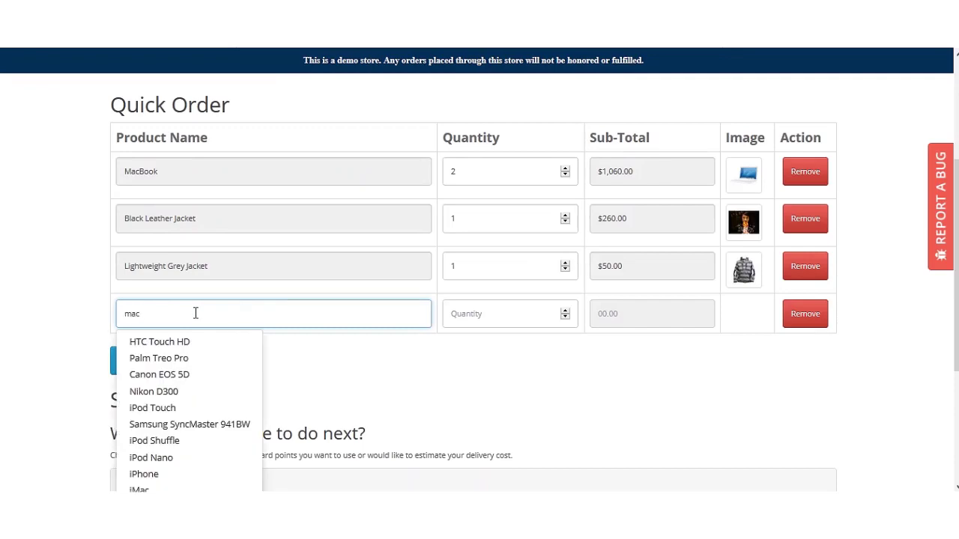
{"action": "left_click", "coordinate": [146, 387]}
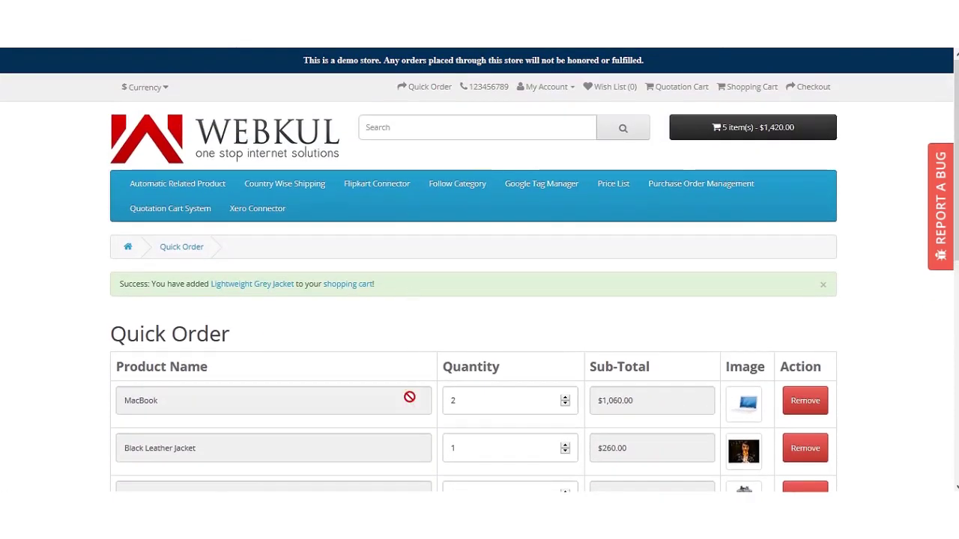
{"action": "scroll", "coordinate": [409, 300], "scroll_direction": "down", "scroll_amount": 1}
{"action": "scroll", "coordinate": [409, 397], "scroll_direction": "down", "scroll_amount": 3}
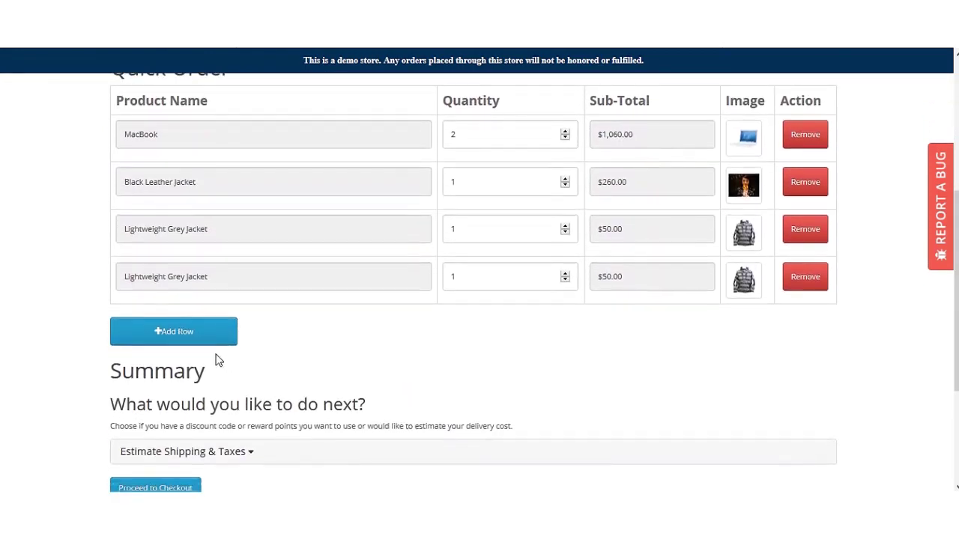
Add another row with MacBook Pro ($1,960.00) chosen from the 'mac' suggestions
{"action": "left_click", "coordinate": [192, 330]}
{"action": "left_click", "coordinate": [201, 324]}
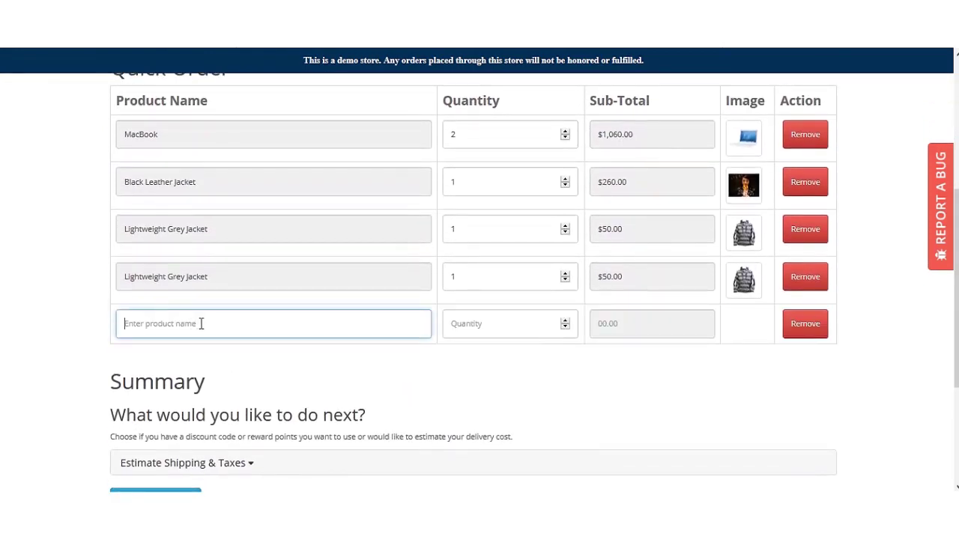
{"action": "type", "text": "mac"}
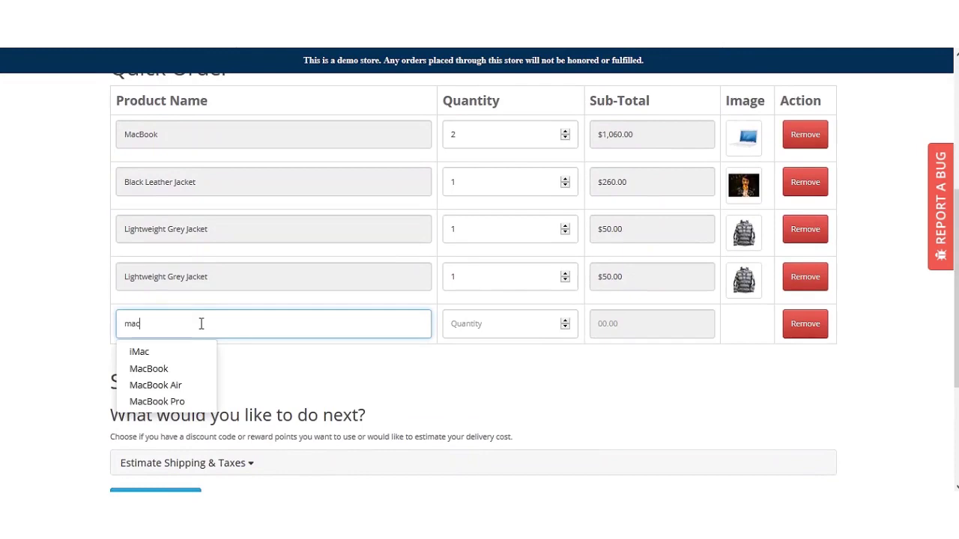
{"action": "left_click", "coordinate": [172, 398]}
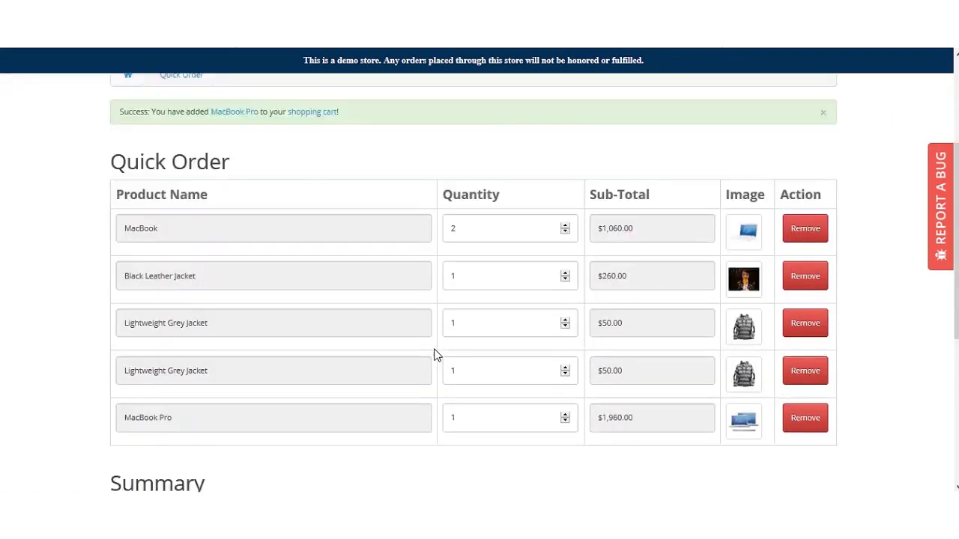
{"action": "scroll", "coordinate": [437, 356], "scroll_direction": "up", "scroll_amount": 1}
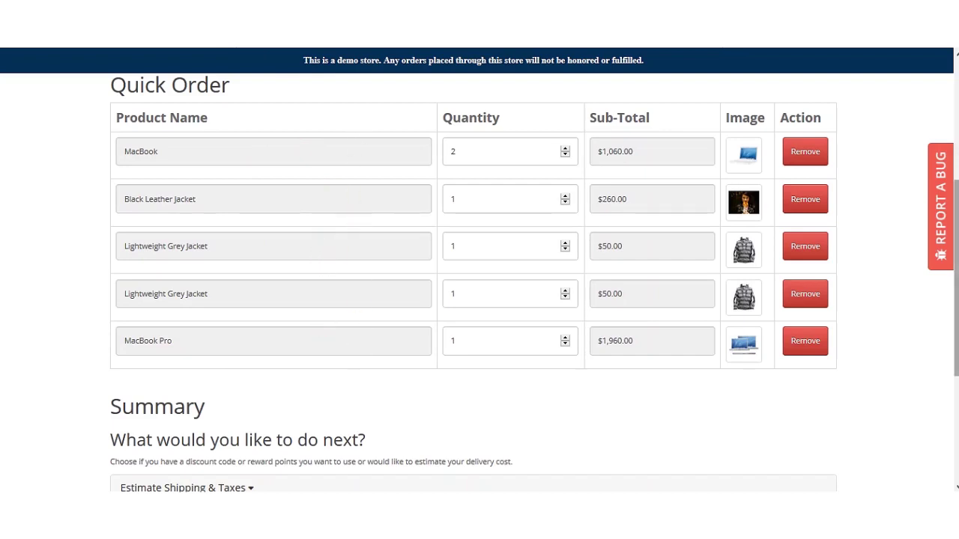
Get shipping quotes for India, Uttar Pradesh and apply Flat Shipping Rate $5.00
{"action": "scroll", "coordinate": [479, 283], "scroll_direction": "down", "scroll_amount": 1}
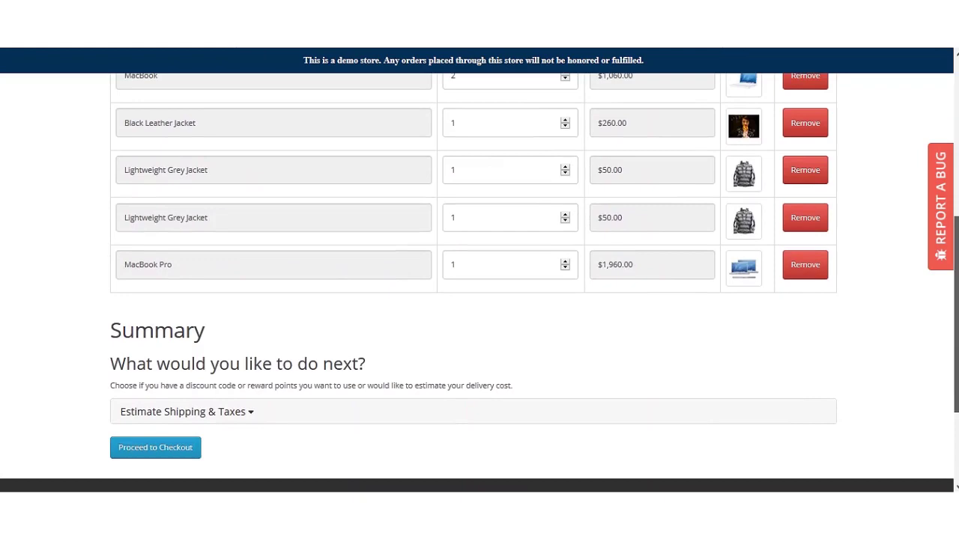
{"action": "scroll", "coordinate": [480, 282], "scroll_direction": "up", "scroll_amount": 3}
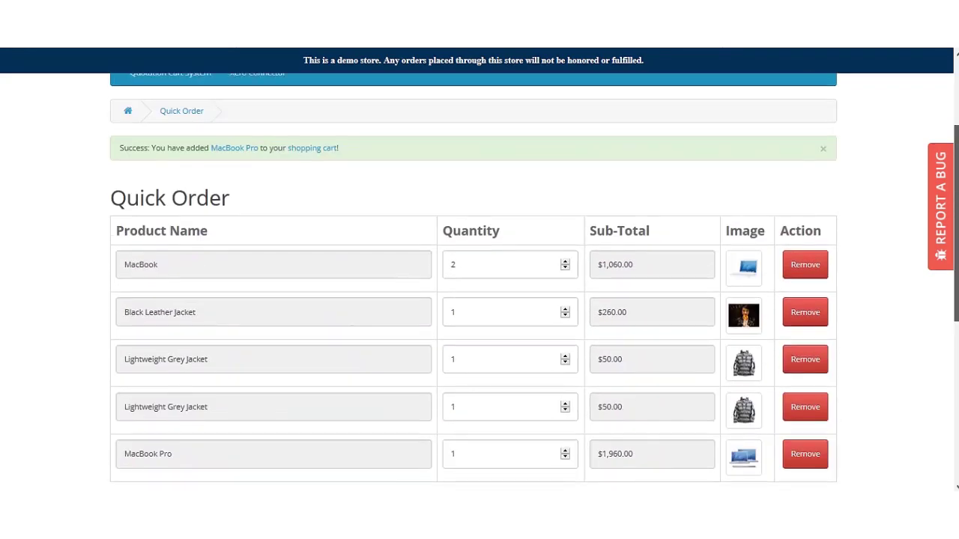
{"action": "scroll", "coordinate": [937, 346], "scroll_direction": "down", "scroll_amount": 4}
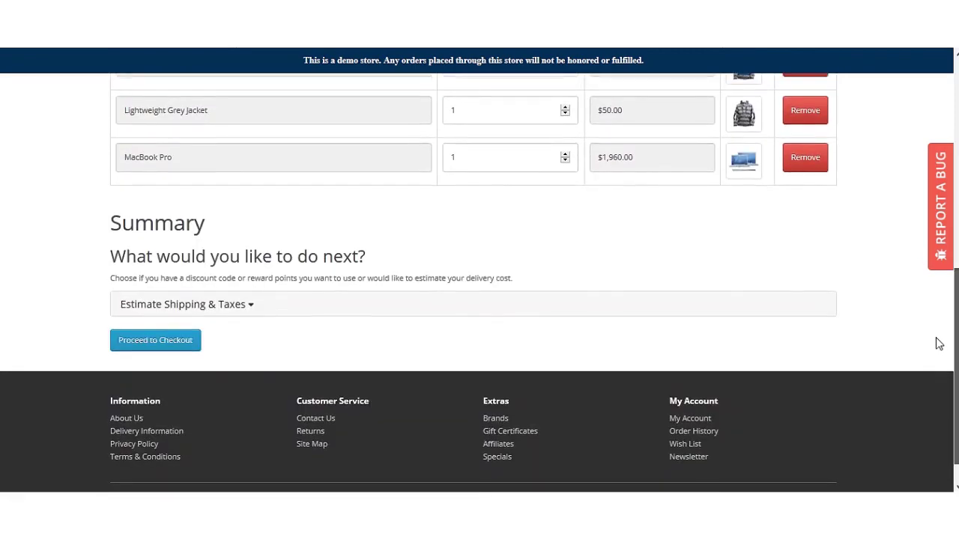
{"action": "scroll", "coordinate": [939, 322], "scroll_direction": "up", "scroll_amount": 2}
{"action": "scroll", "coordinate": [946, 315], "scroll_direction": "down", "scroll_amount": 1}
{"action": "left_click", "coordinate": [188, 332]}
{"action": "scroll", "coordinate": [188, 336], "scroll_direction": "down", "scroll_amount": 2}
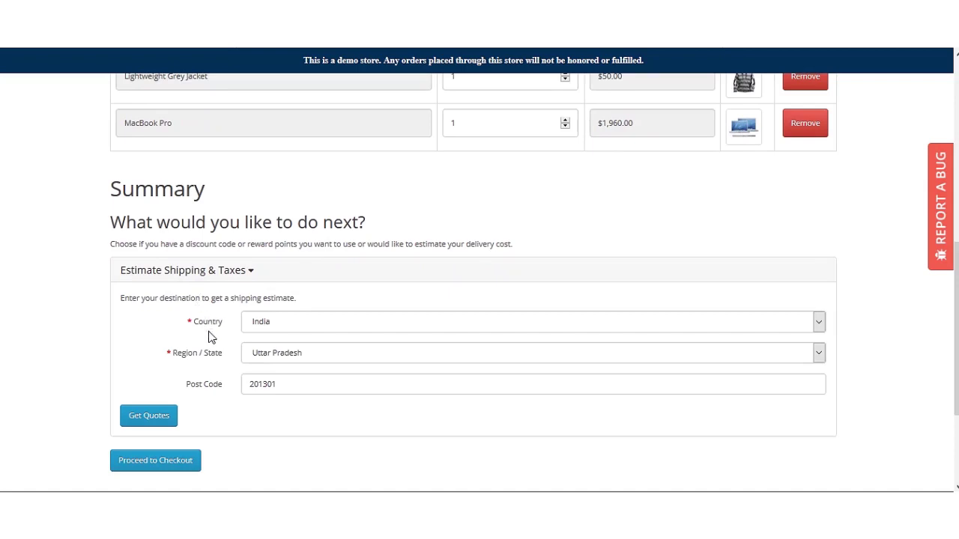
{"action": "left_click", "coordinate": [157, 420]}
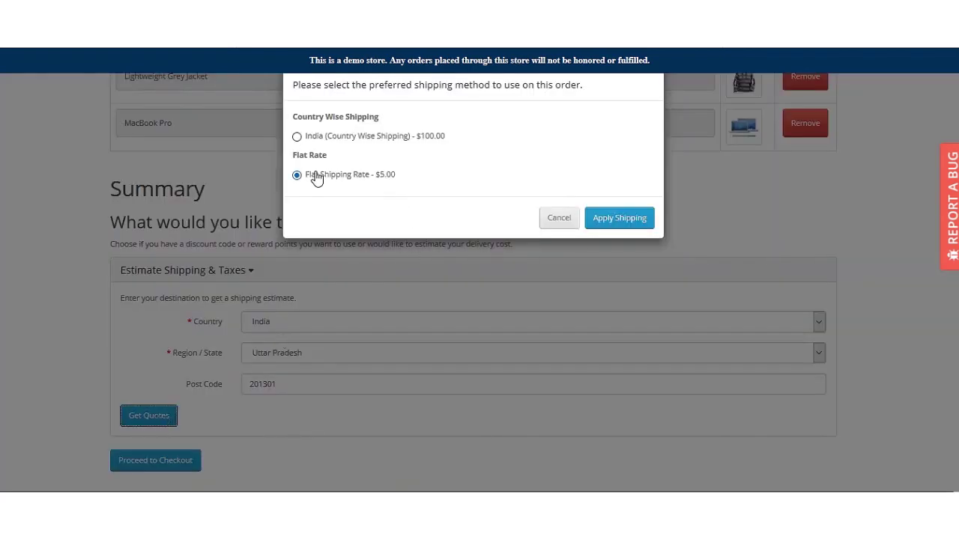
{"action": "left_click", "coordinate": [621, 220]}
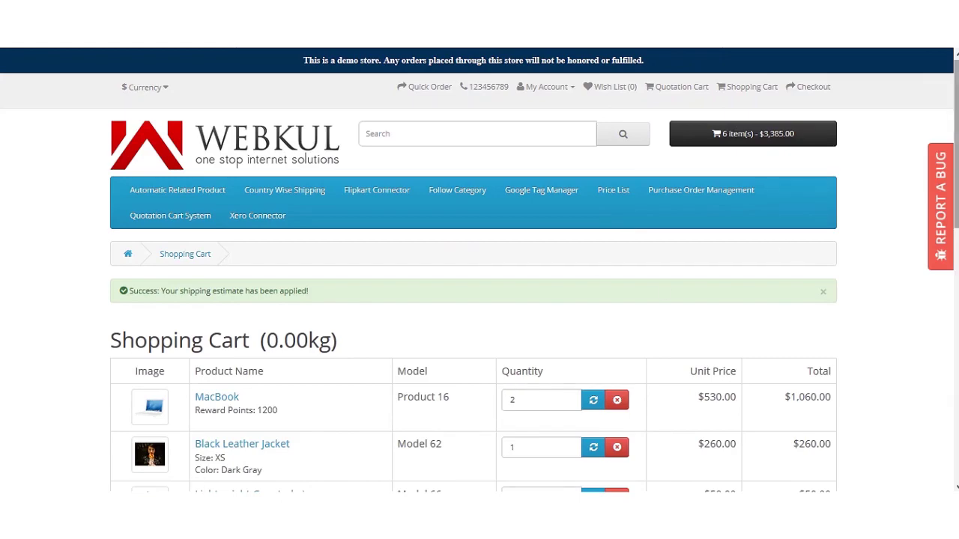
Proceed from the $3,385.00 shopping cart to the Checkout page
{"action": "left_click_drag", "start_coordinate": [955, 150], "coordinate": [955, 364]}
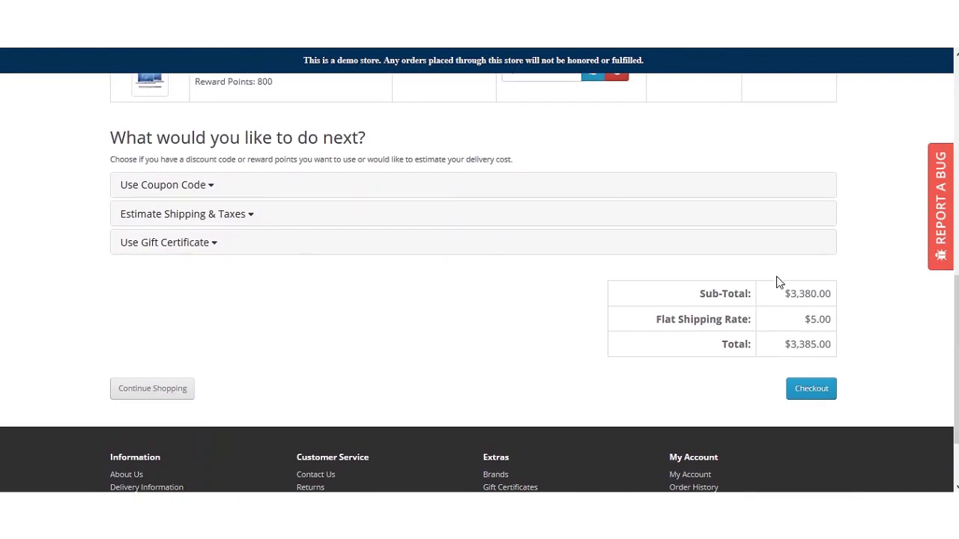
{"action": "left_click", "coordinate": [808, 390]}
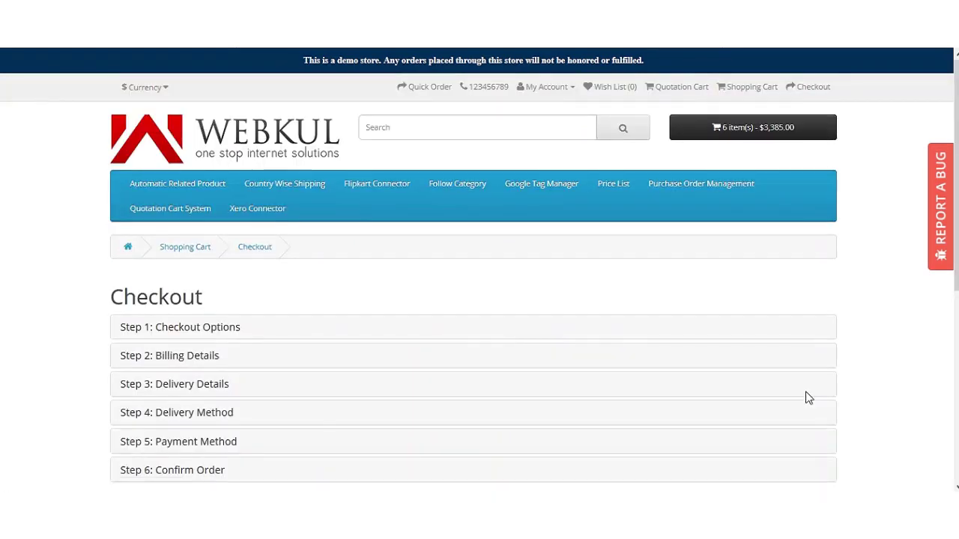
Keep the existing billing and delivery addresses and choose the $5.00 Flat Shipping Rate
{"action": "left_click_drag", "start_coordinate": [956, 179], "coordinate": [956, 257]}
{"action": "left_click", "coordinate": [806, 330]}
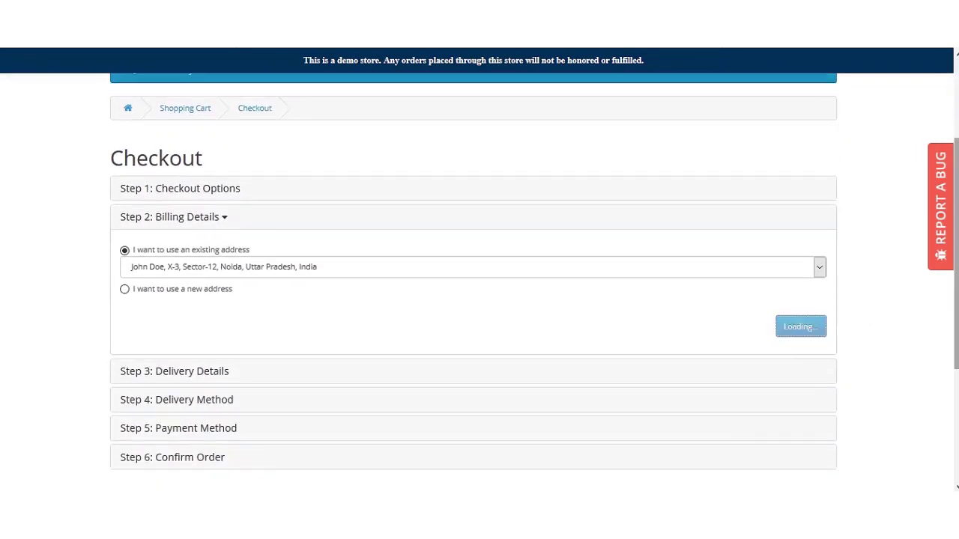
{"action": "left_click", "coordinate": [806, 361]}
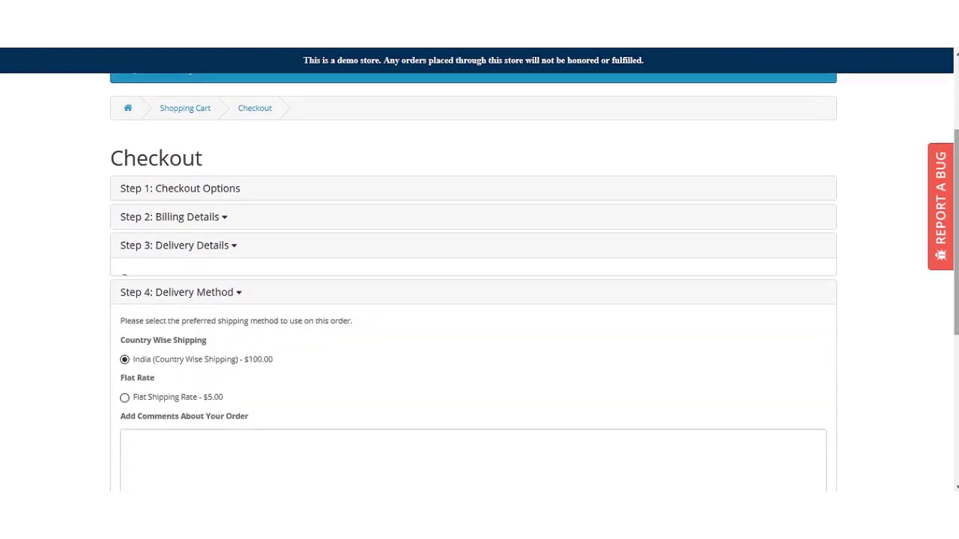
{"action": "scroll", "coordinate": [174, 153], "scroll_direction": "down", "scroll_amount": 3}
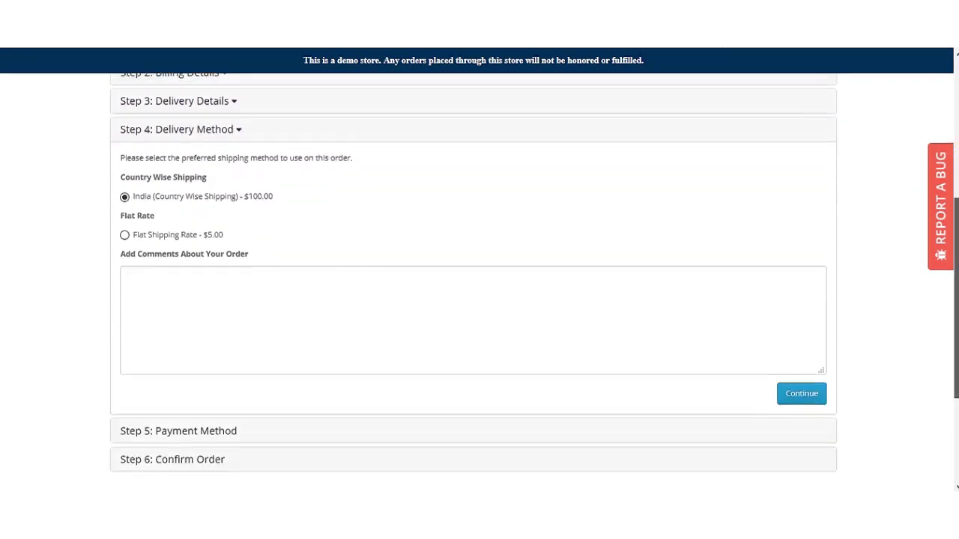
{"action": "left_click", "coordinate": [125, 161]}
{"action": "left_click", "coordinate": [798, 320]}
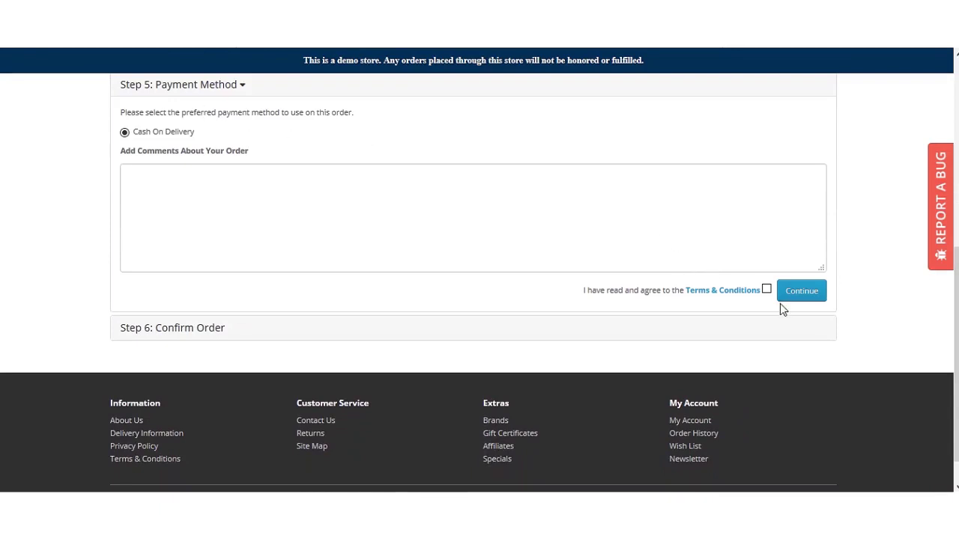
Accept the terms and conditions and confirm the cash-on-delivery order
{"action": "left_click", "coordinate": [765, 291]}
{"action": "left_click", "coordinate": [796, 290]}
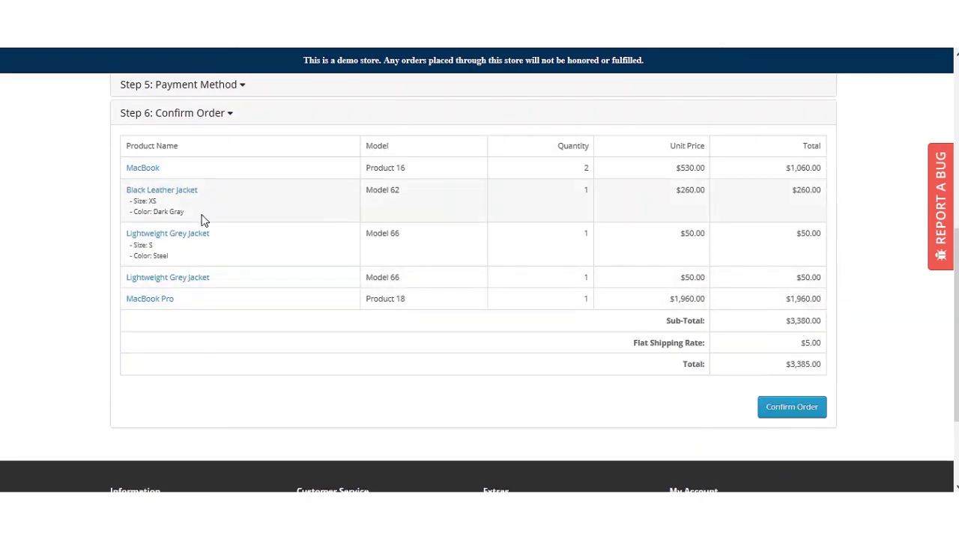
{"action": "left_click", "coordinate": [787, 409]}
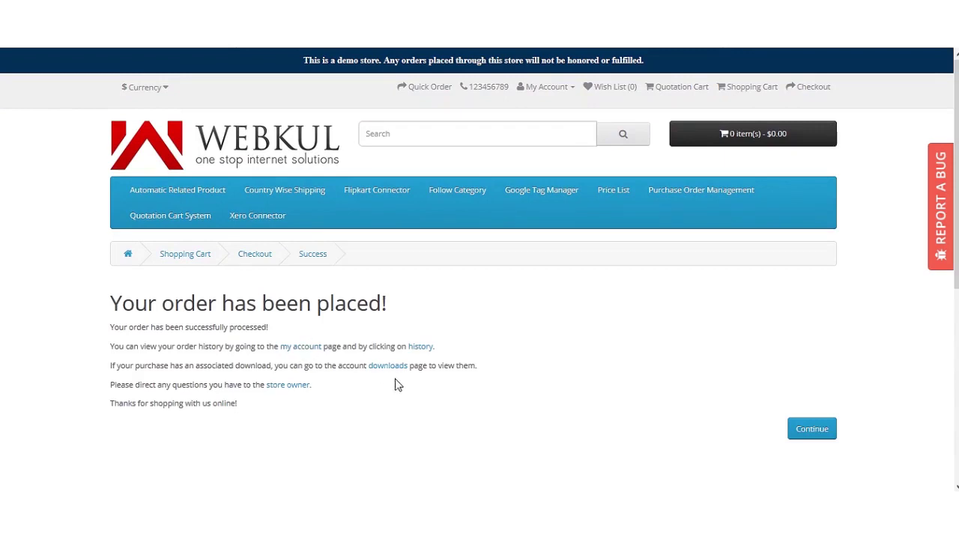
Open Order History in a new tab and switch to it
{"action": "right_click", "coordinate": [420, 349]}
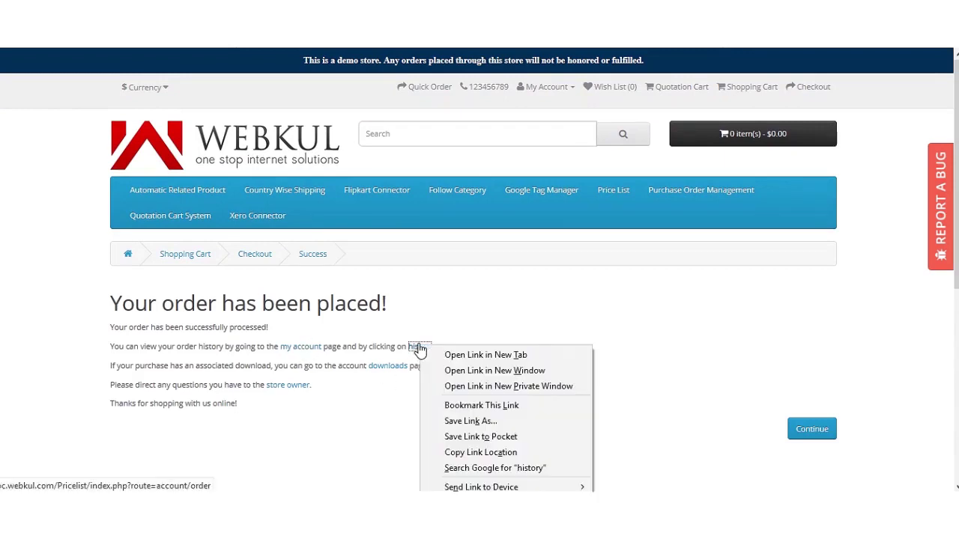
{"action": "left_click", "coordinate": [458, 356]}
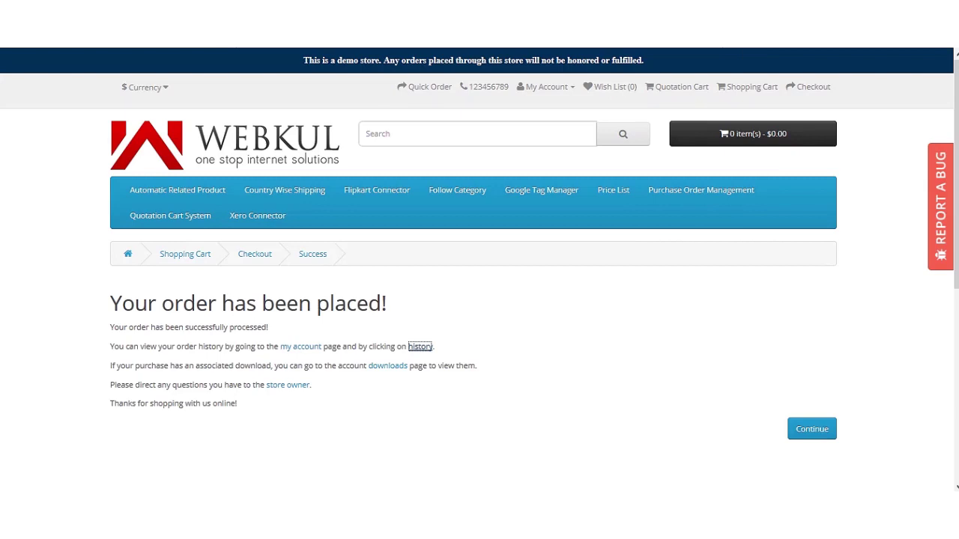
{"action": "key", "text": "ctrl+Tab"}
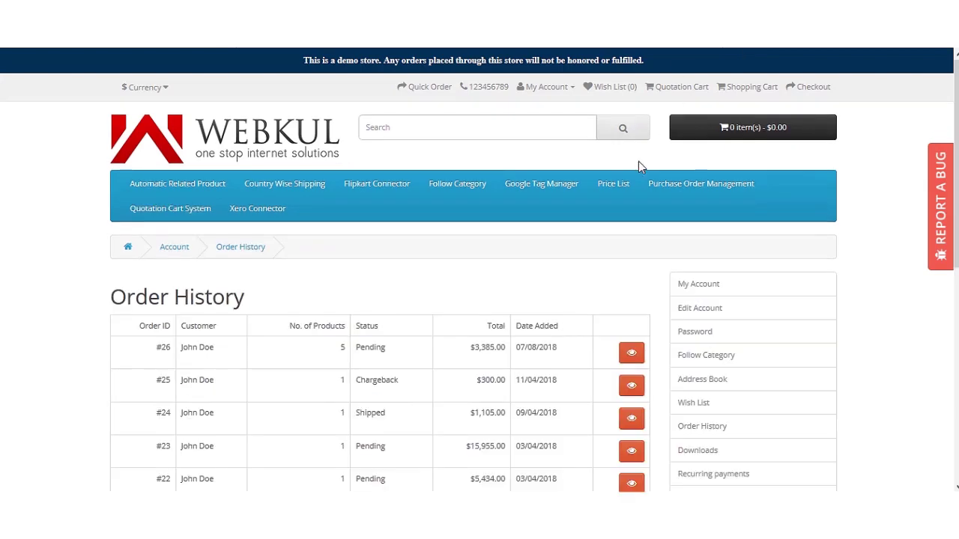
Open the newest order's details to review Cash On Delivery, Flat Shipping Rate and five products
{"action": "left_click", "coordinate": [630, 355]}
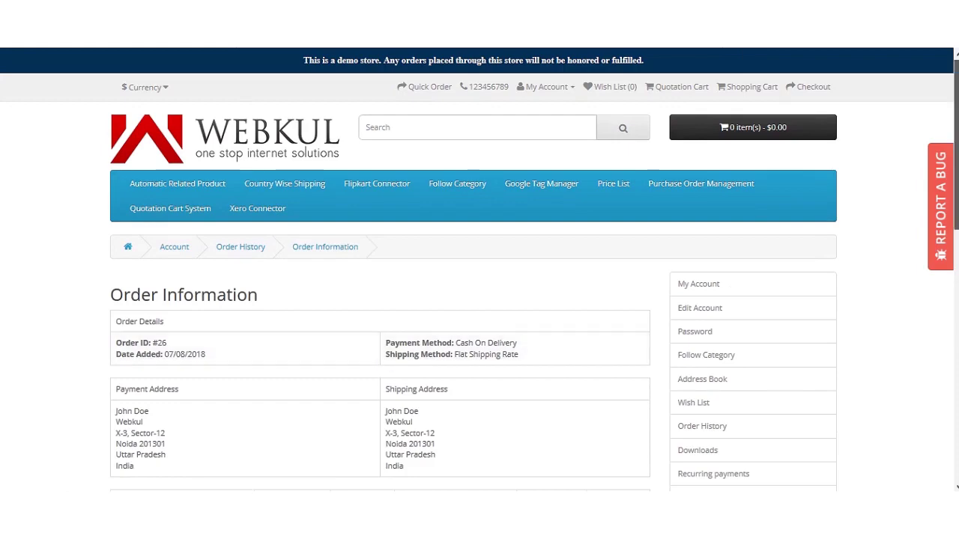
{"action": "scroll", "coordinate": [631, 360], "scroll_direction": "down", "scroll_amount": 3}
{"action": "scroll", "coordinate": [480, 285], "scroll_direction": "down", "scroll_amount": 2}
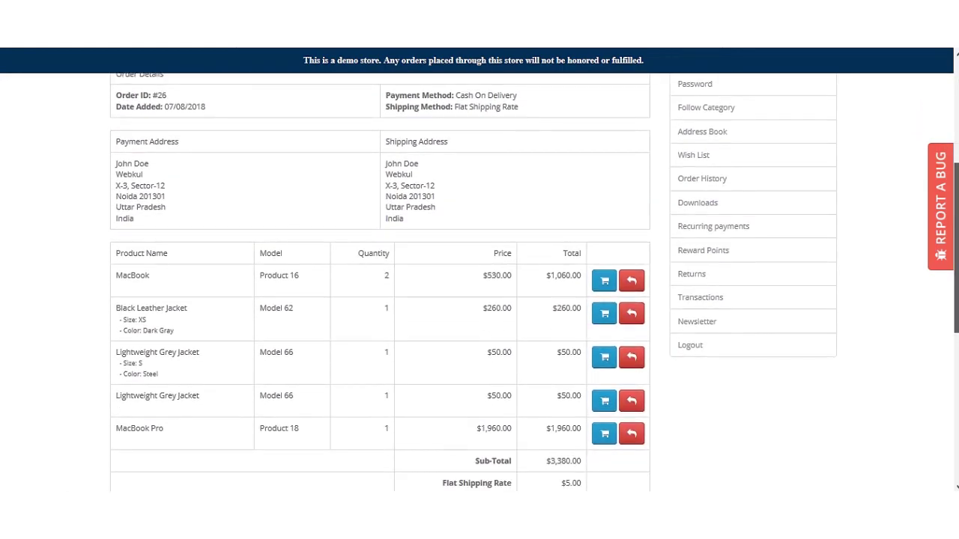
{"action": "scroll", "coordinate": [480, 285], "scroll_direction": "down", "scroll_amount": 4}
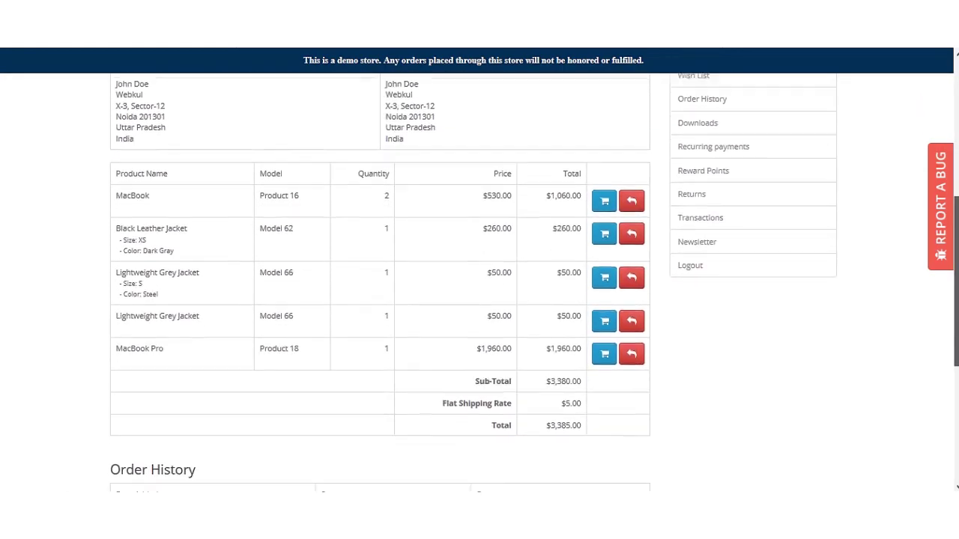
{"action": "scroll", "coordinate": [480, 284], "scroll_direction": "up", "scroll_amount": 1}
{"action": "scroll", "coordinate": [480, 284], "scroll_direction": "up", "scroll_amount": 5}
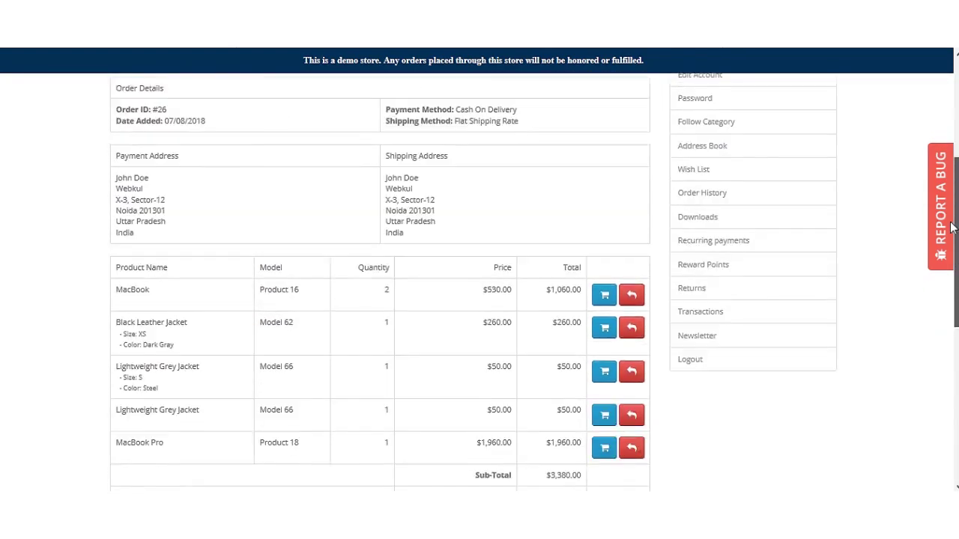